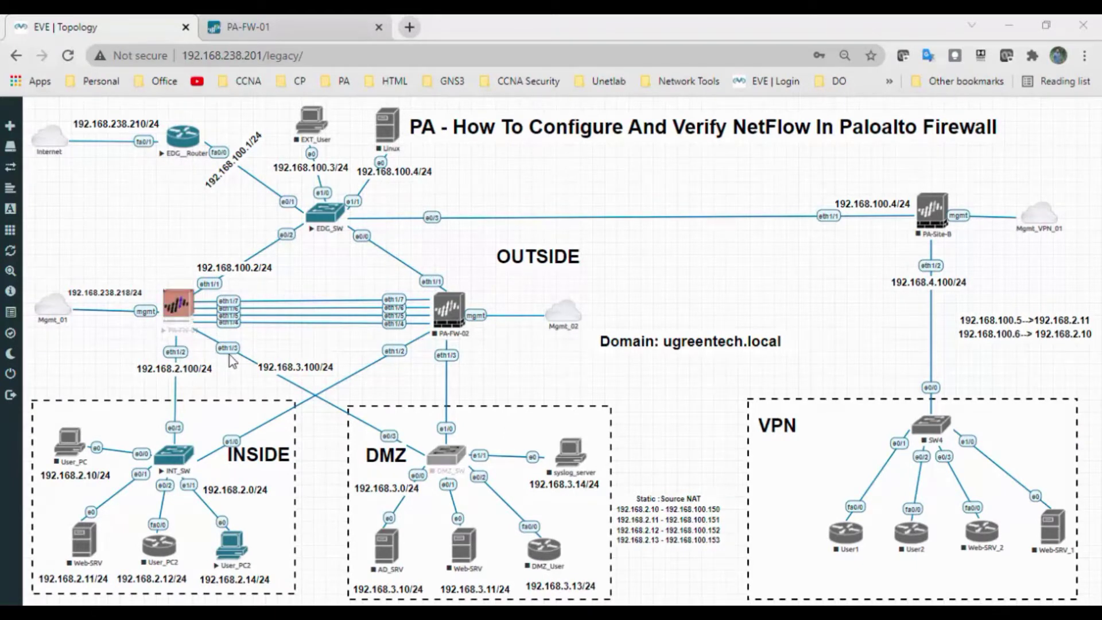
Go to Device > Server Profiles > Netflow in PAN-OS to show the empty profile list
click(324, 32)
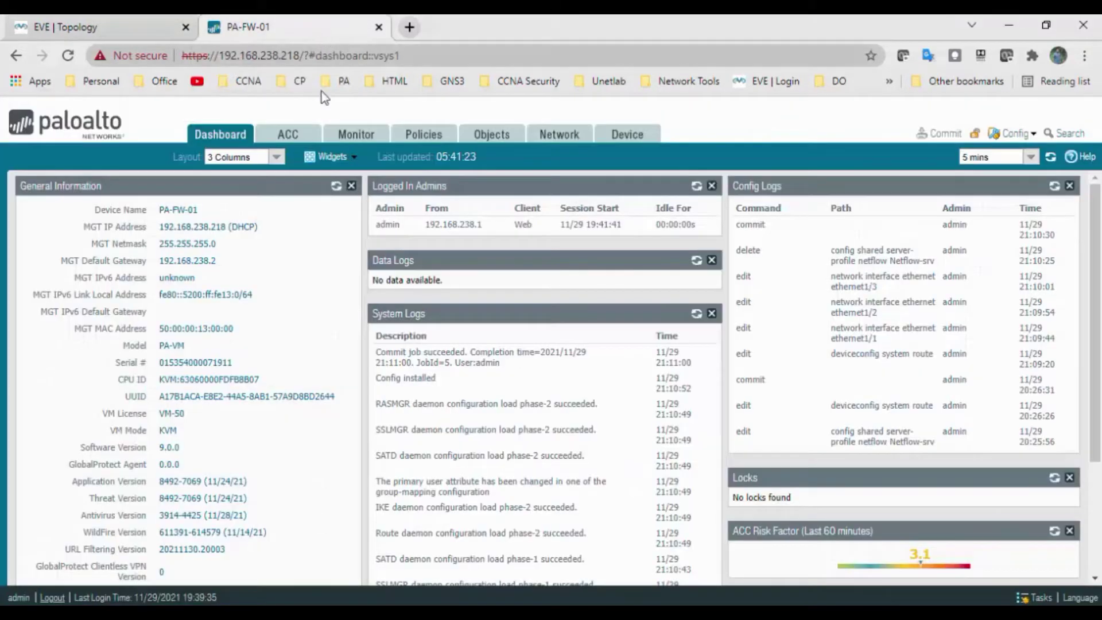
click(641, 139)
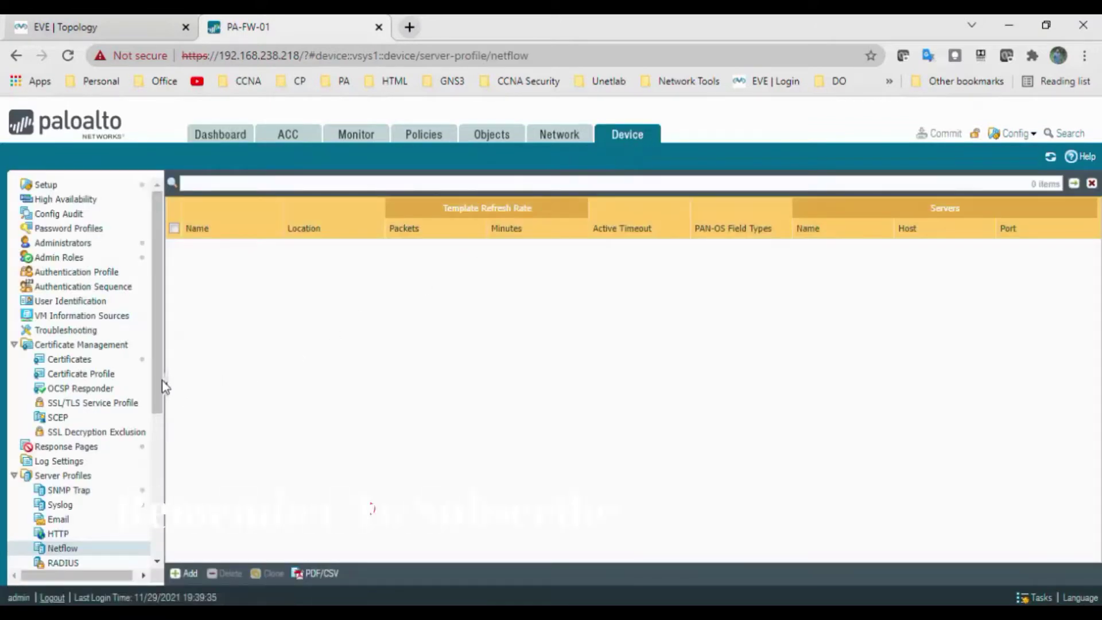
drag(159, 393, 154, 461)
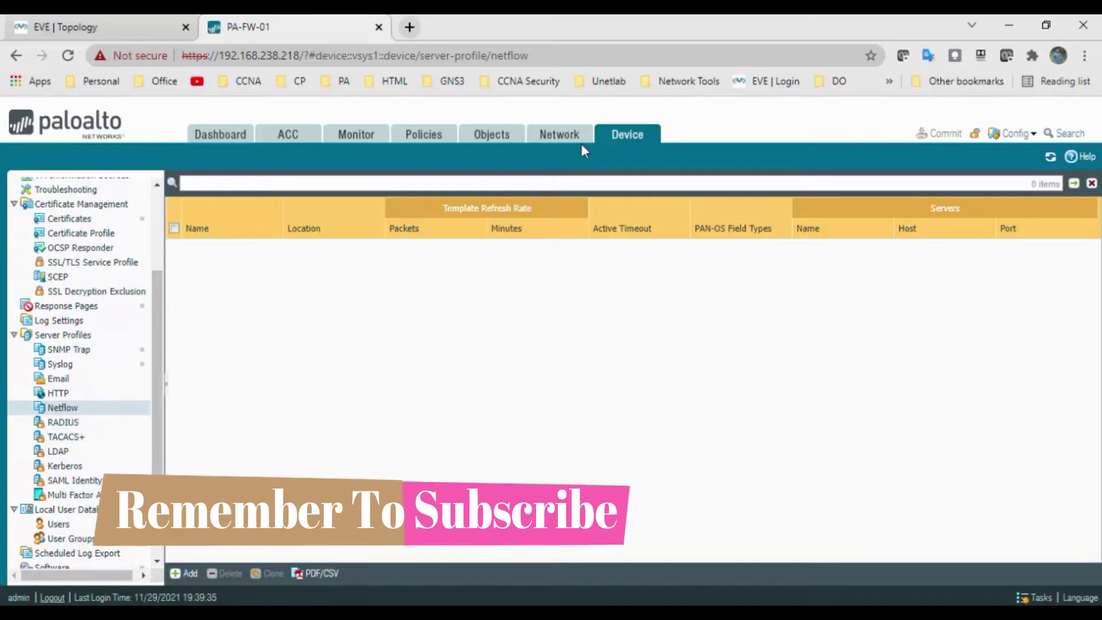
click(77, 413)
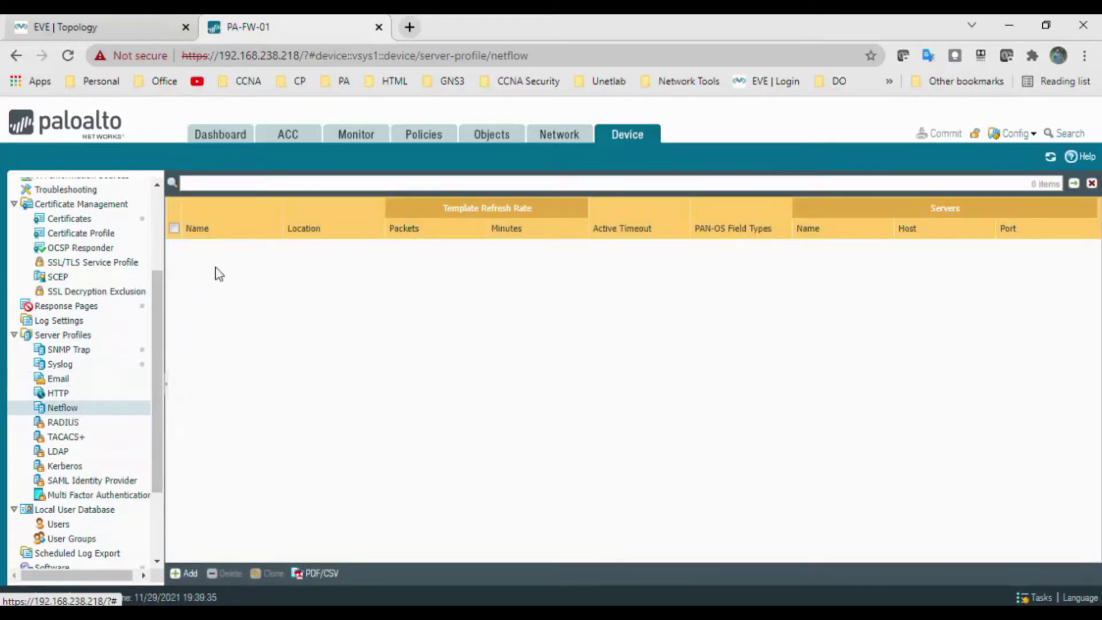
Start a new NetFlow server profile named Netflow-Profile with a 1-minute template refresh
click(189, 574)
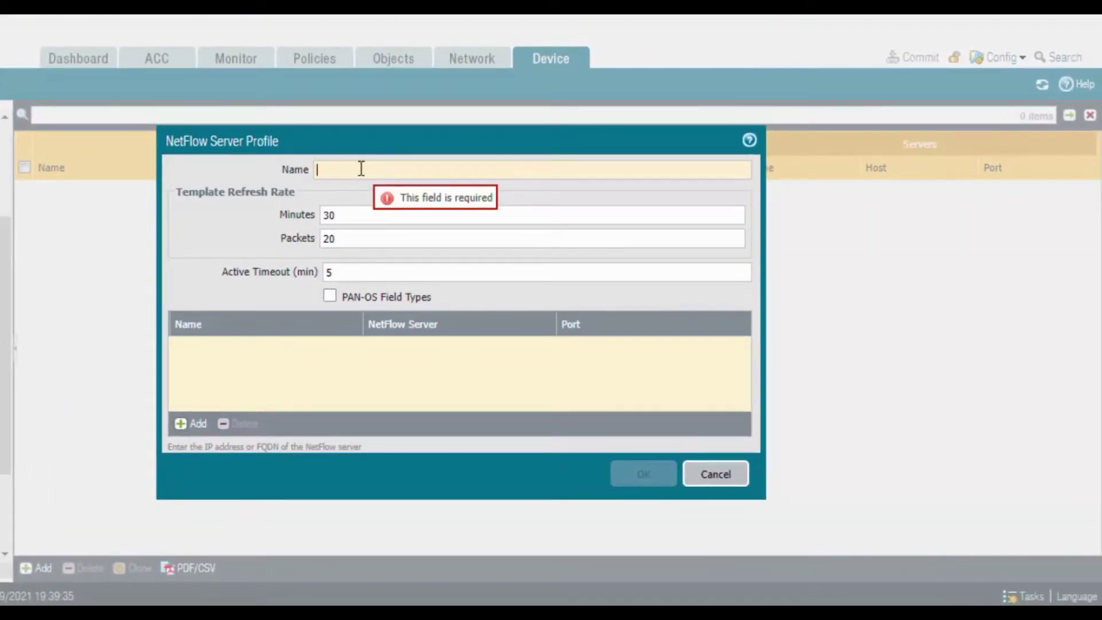
text(Netflow-Frofil)
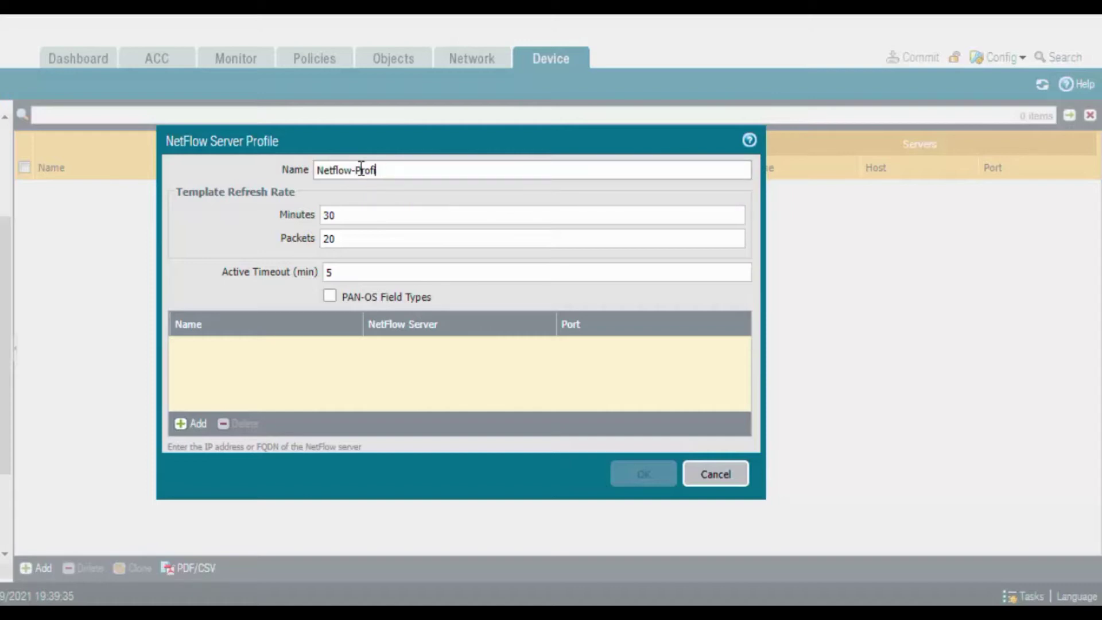
text(e)
key(Tab)
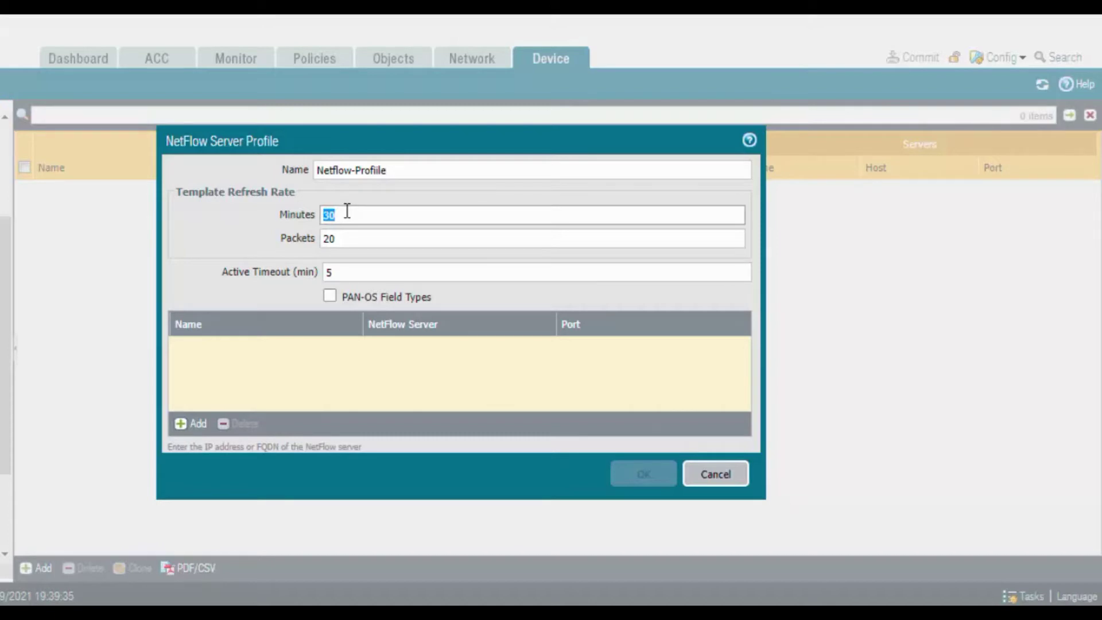
text(1)
key(Tab)
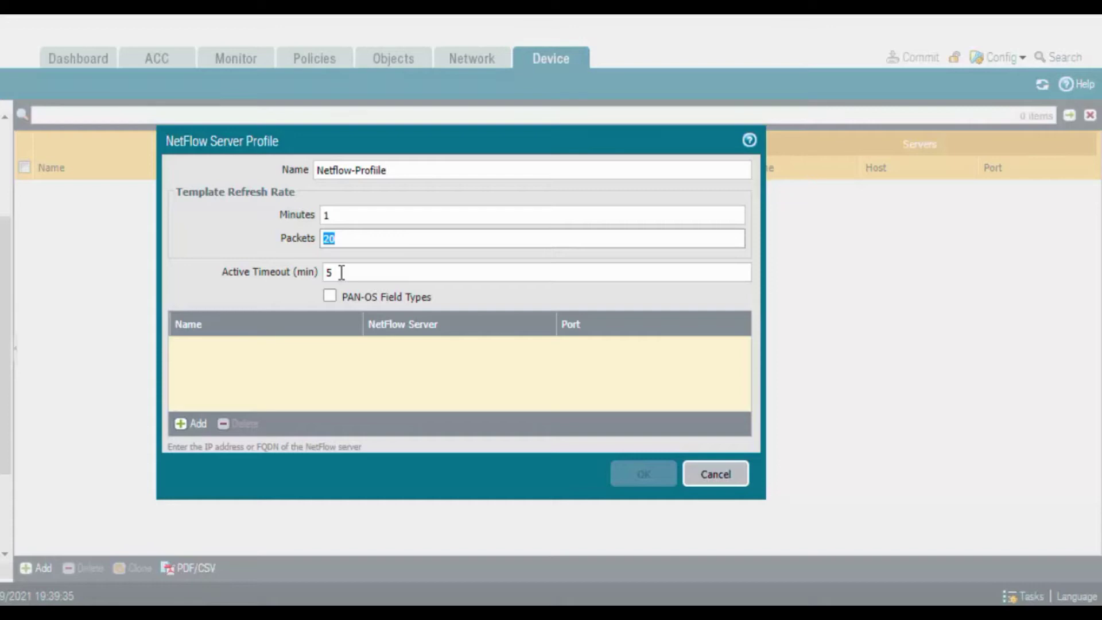
key(Tab)
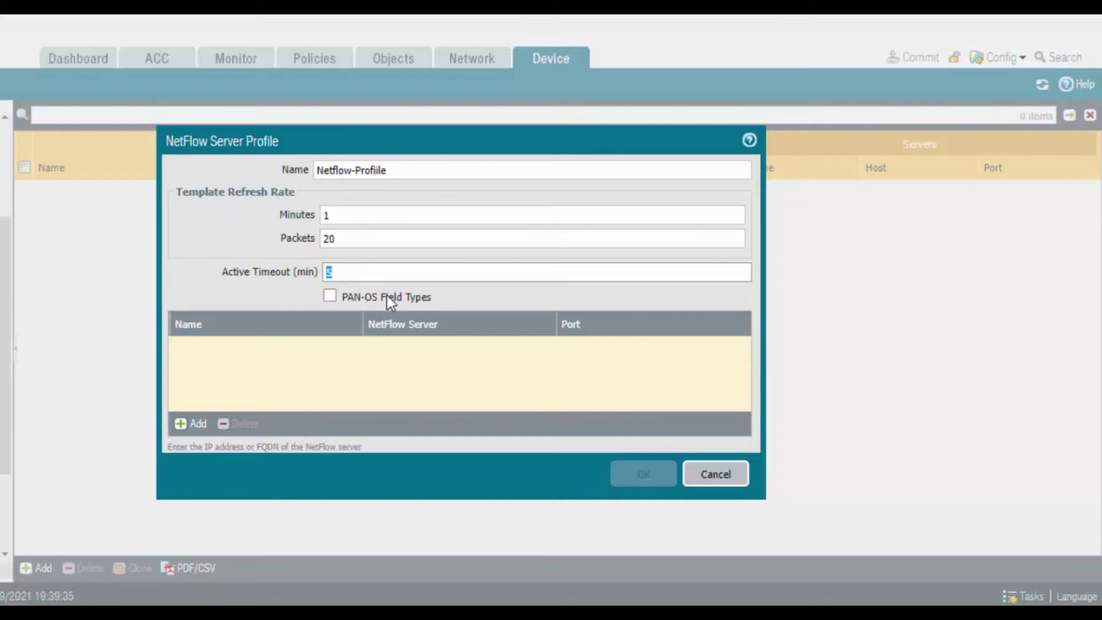
Enable PAN-OS field types and add server entry Fetflow-Server on port 2055
click(329, 297)
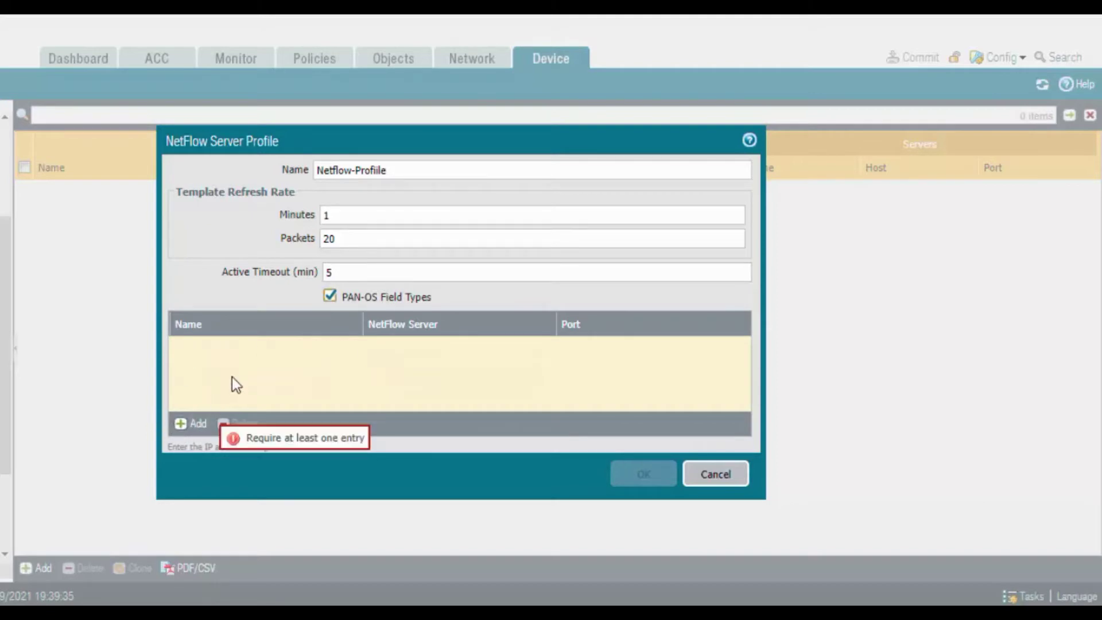
click(199, 414)
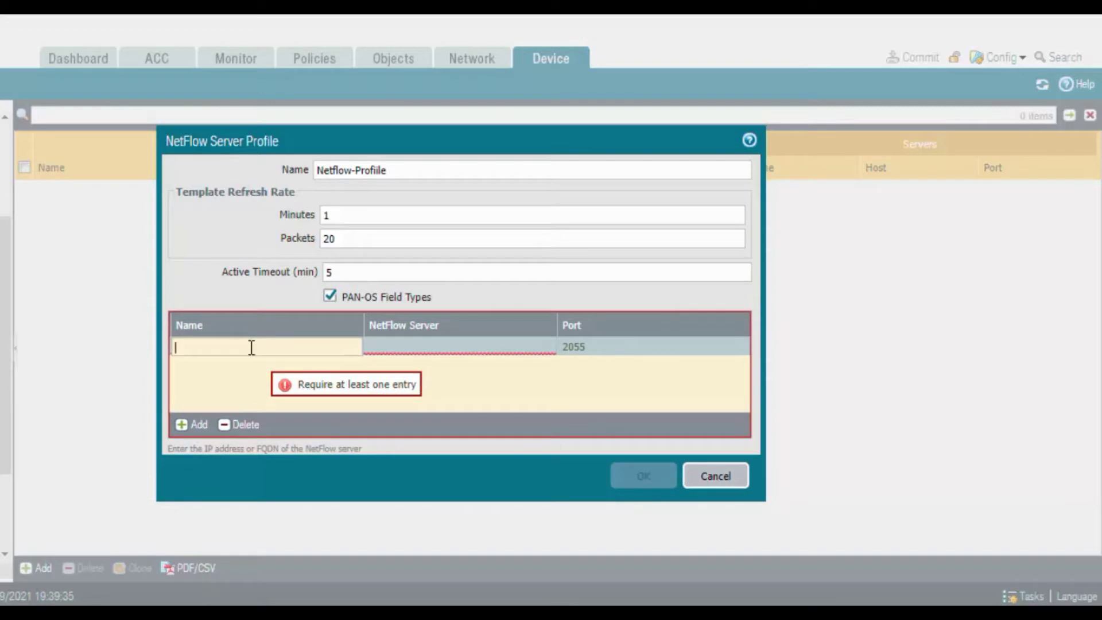
text(Fet)
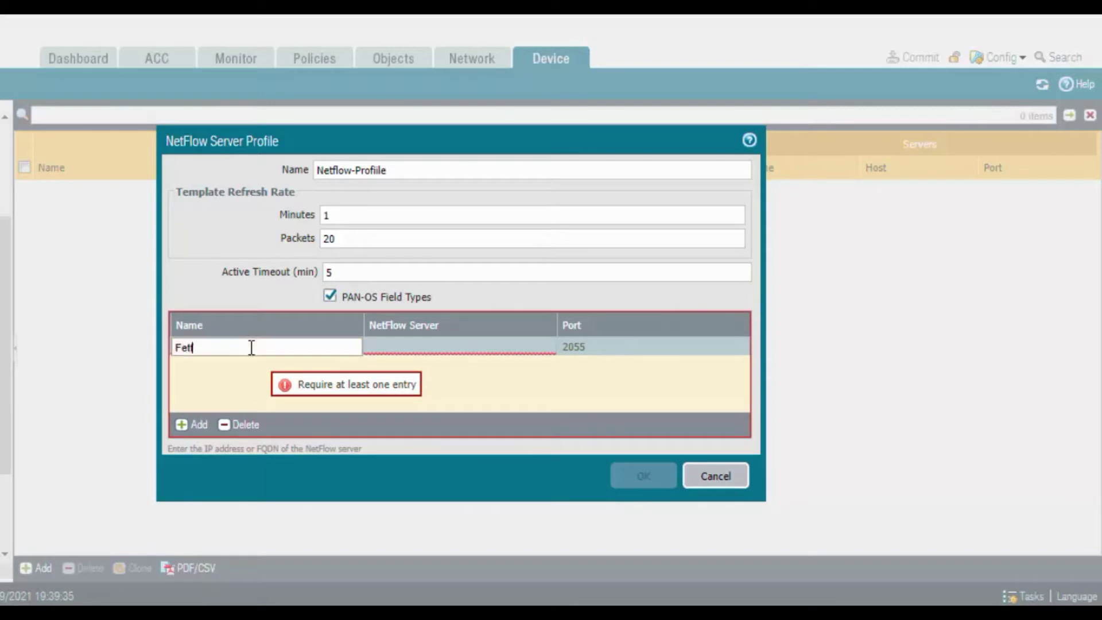
text(flow-Server)
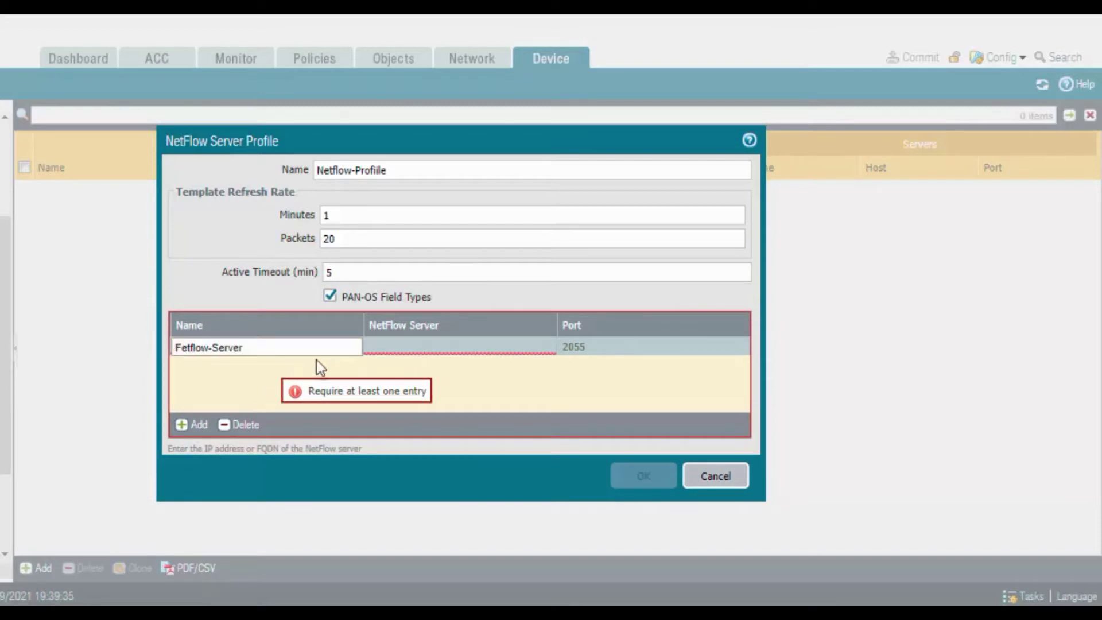
click(413, 349)
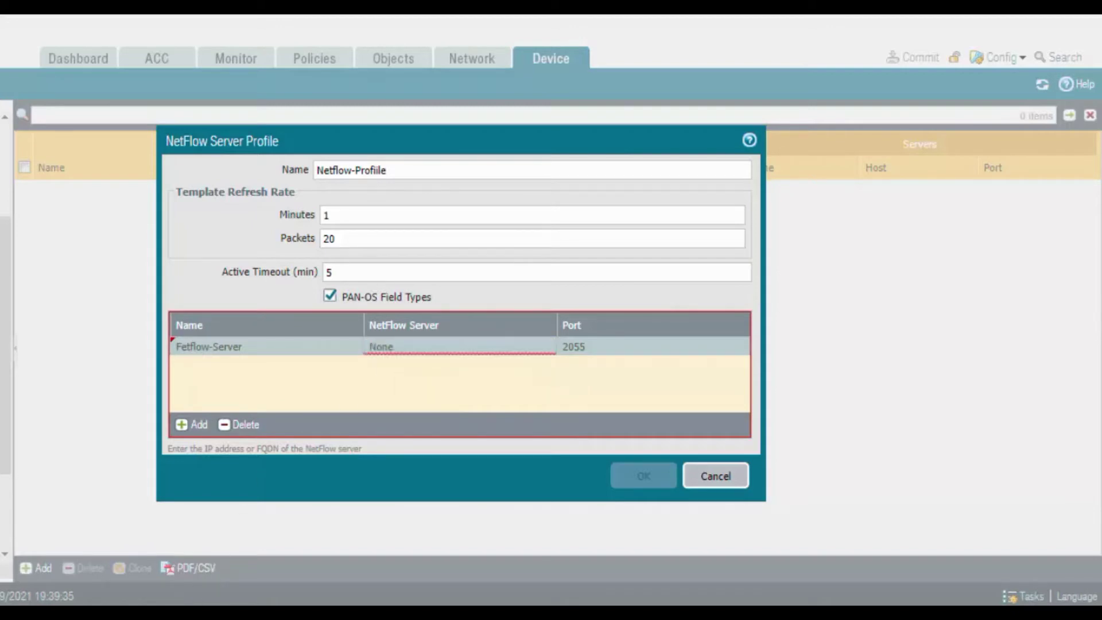
text(ipconfig)
Run ipconfig and highlight the VMnet8 adapter's IPv4 address 192.168.238.1
key(Return)
scroll(301, 238, up, 1)
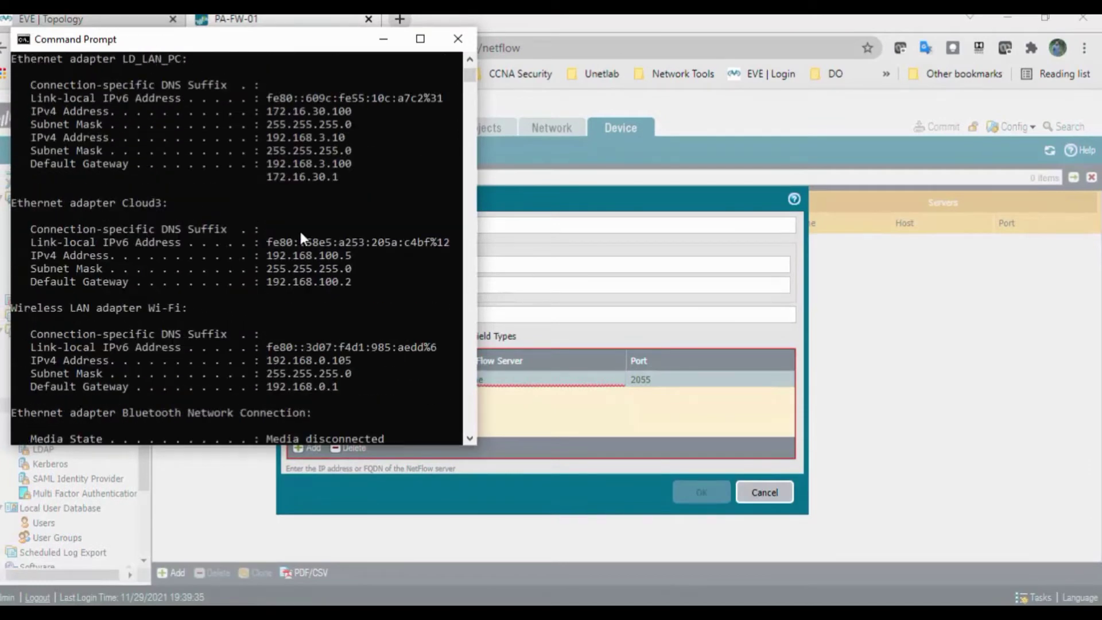
scroll(300, 238, up, 2)
scroll(301, 238, up, 1)
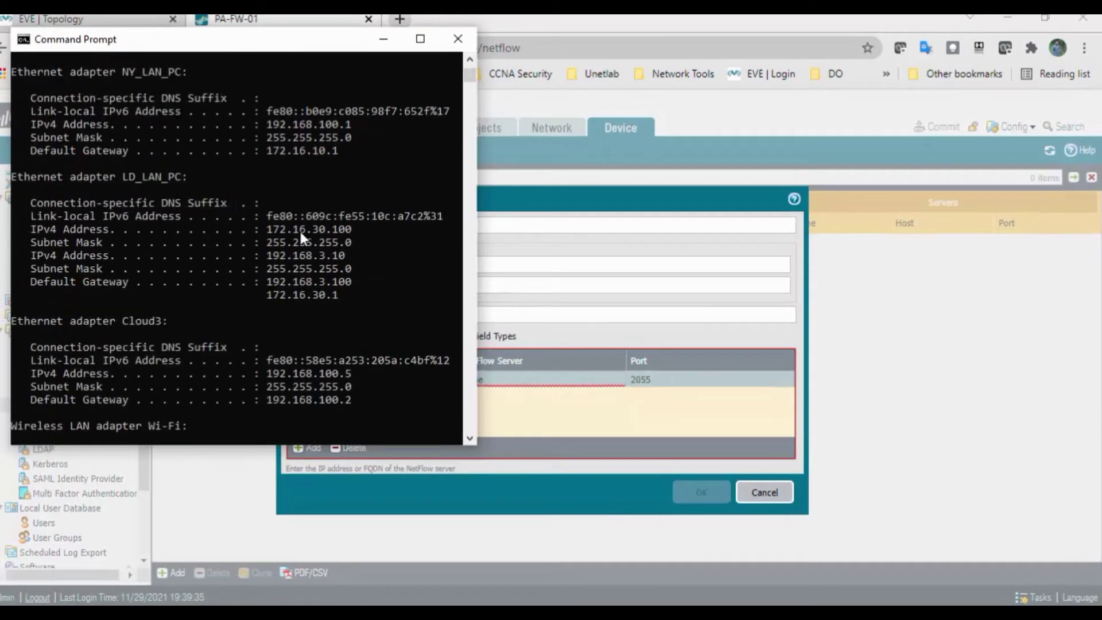
scroll(301, 232, up, 2)
scroll(301, 232, up, 3)
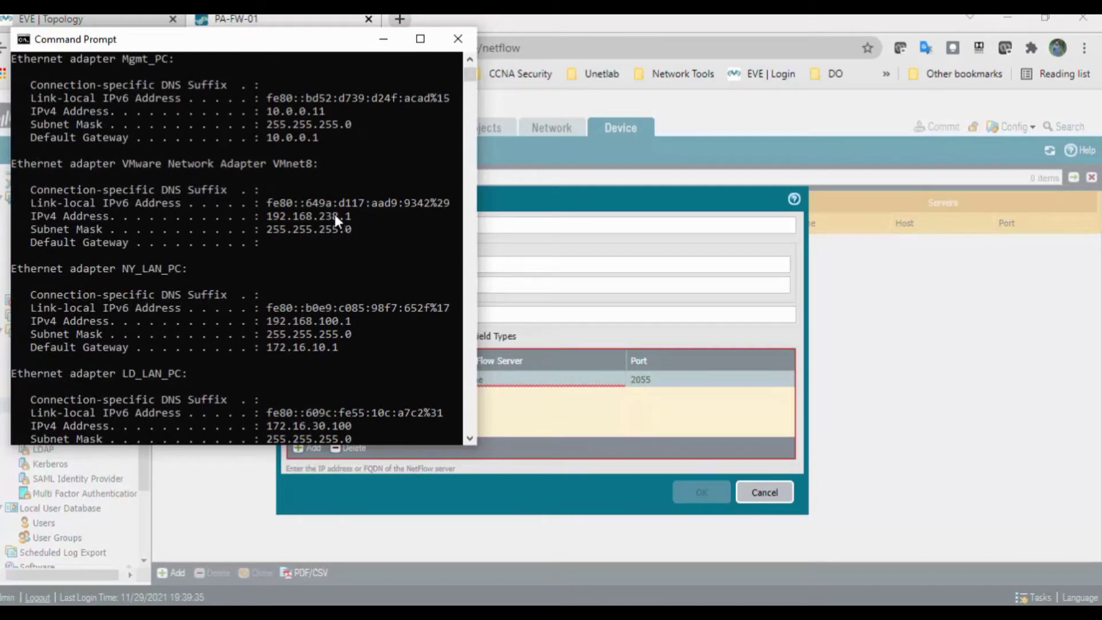
drag(313, 167, 276, 163)
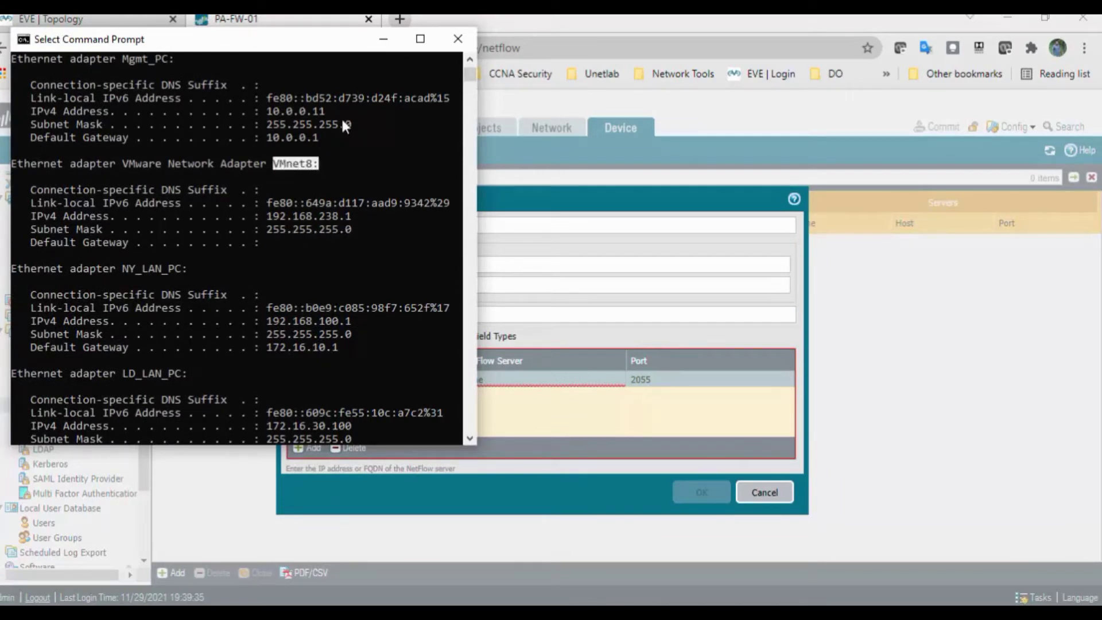
Set Fetflow-Server's address to 192.168.238.1 and save the Netflow-Profile server profile
click(384, 39)
click(426, 358)
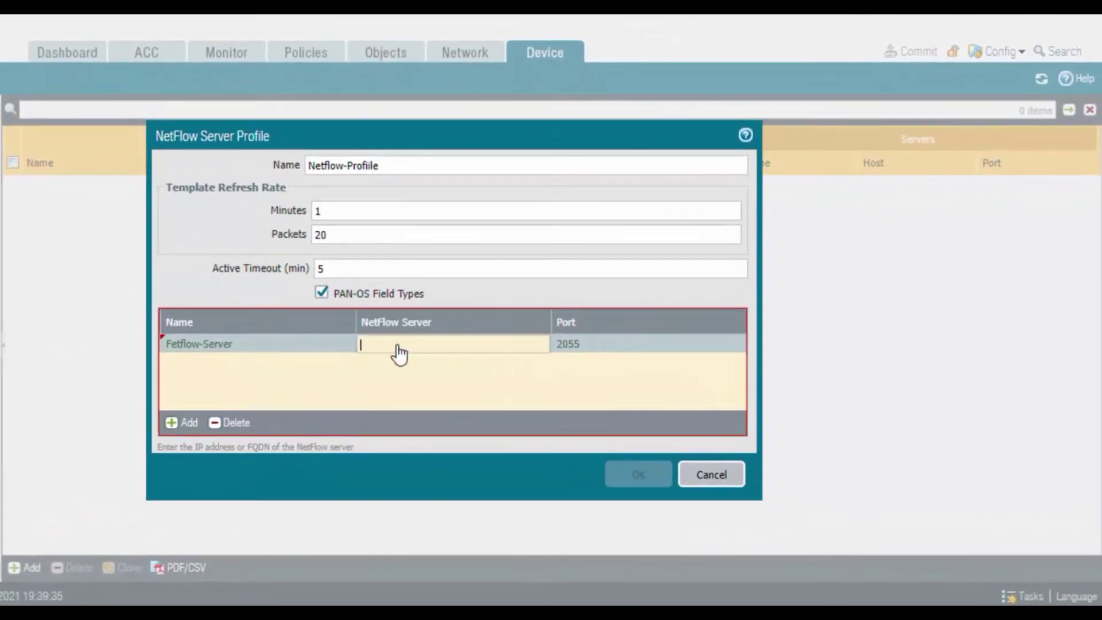
text(192.1)
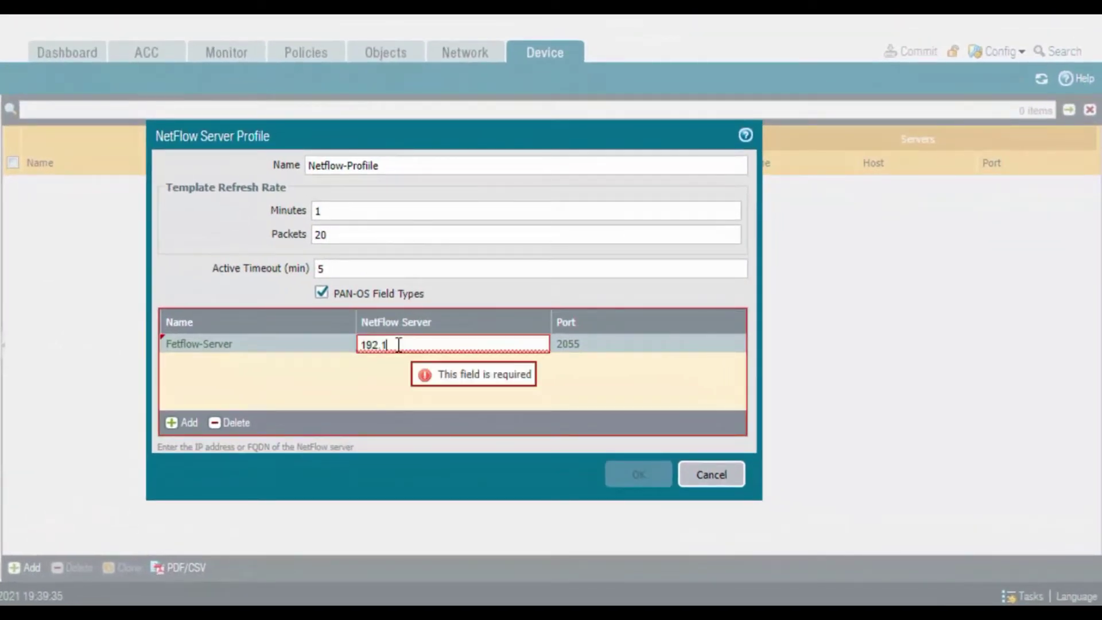
text(68.238.1)
click(401, 357)
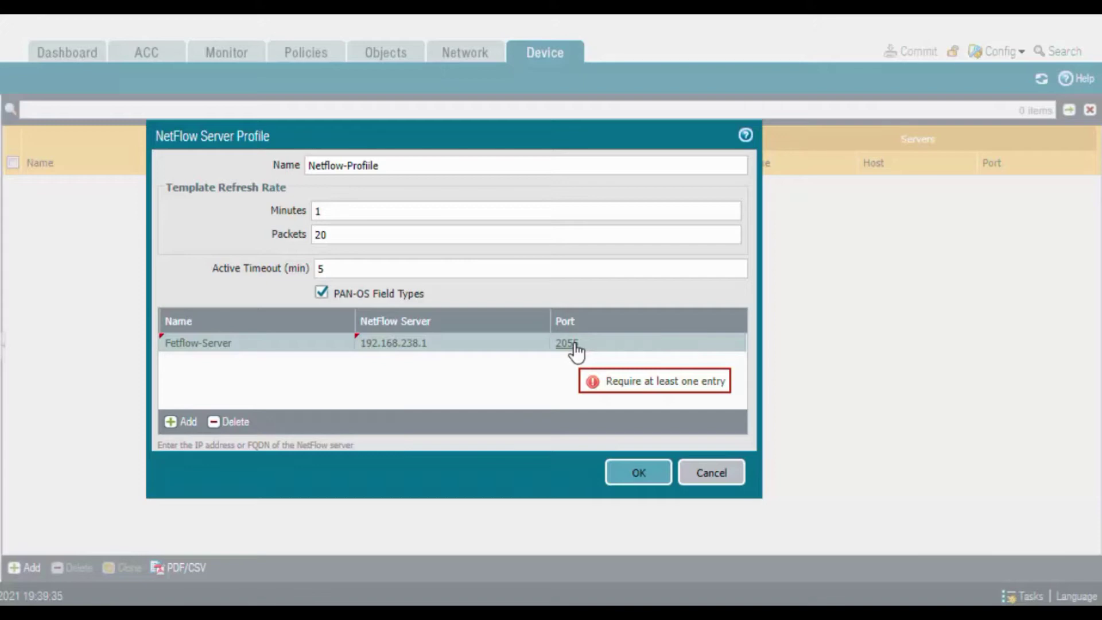
click(636, 474)
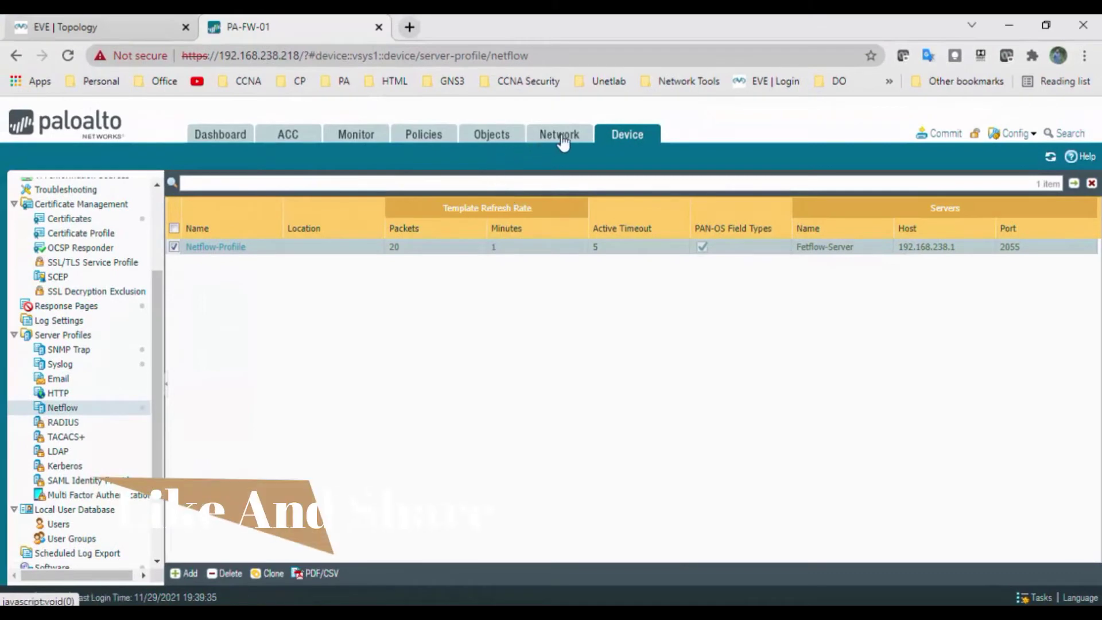
Assign Netflow-Profile as the NetFlow profile of interface ethernet1/1
click(560, 136)
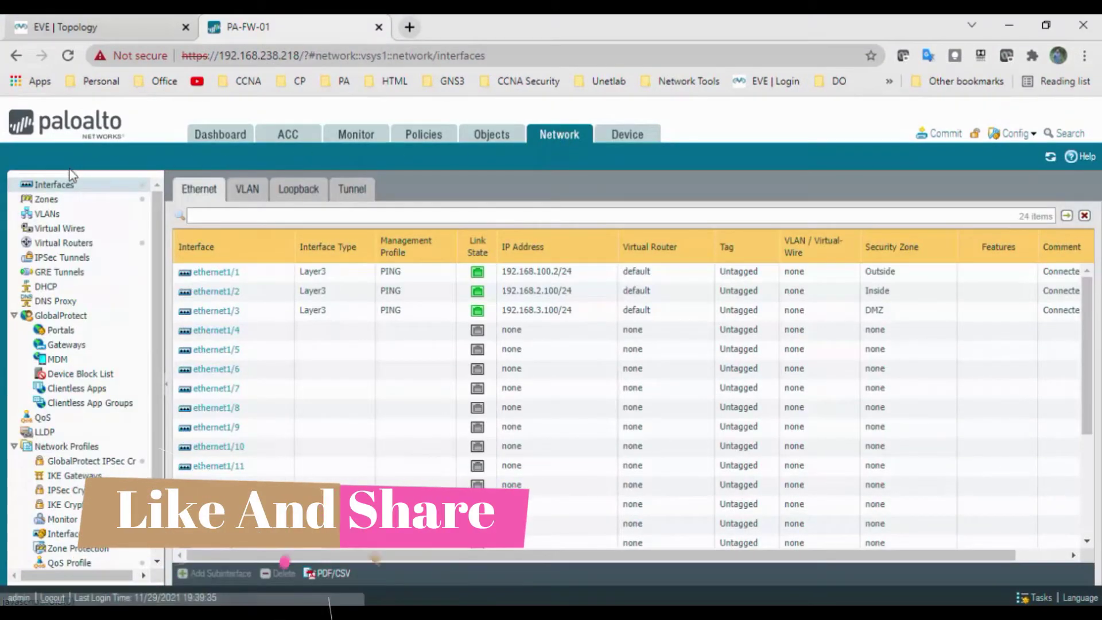
click(217, 273)
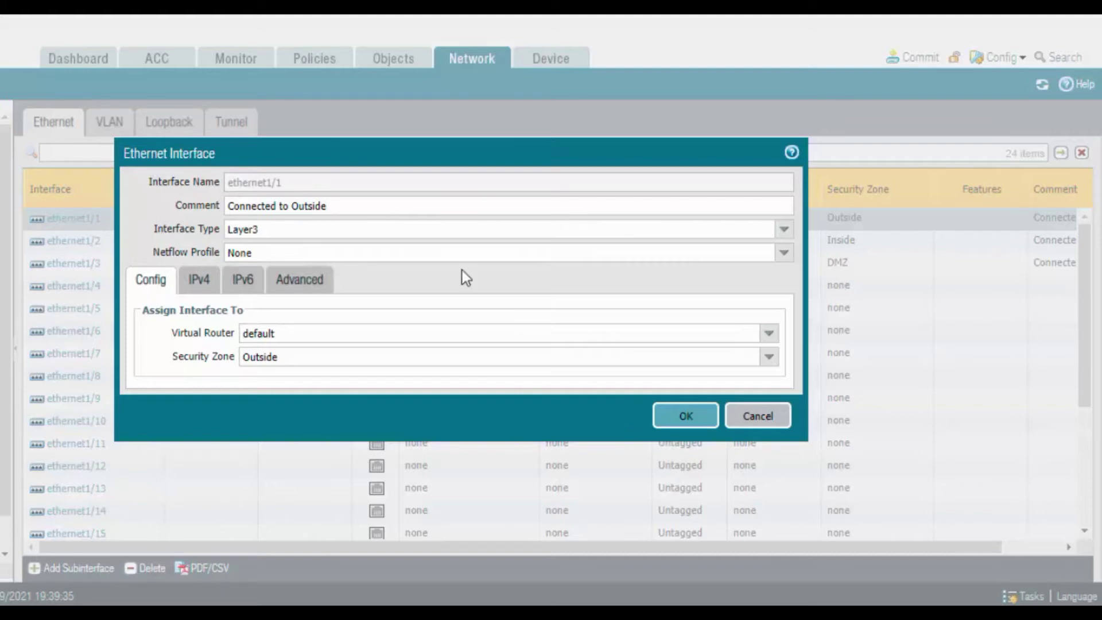
click(783, 256)
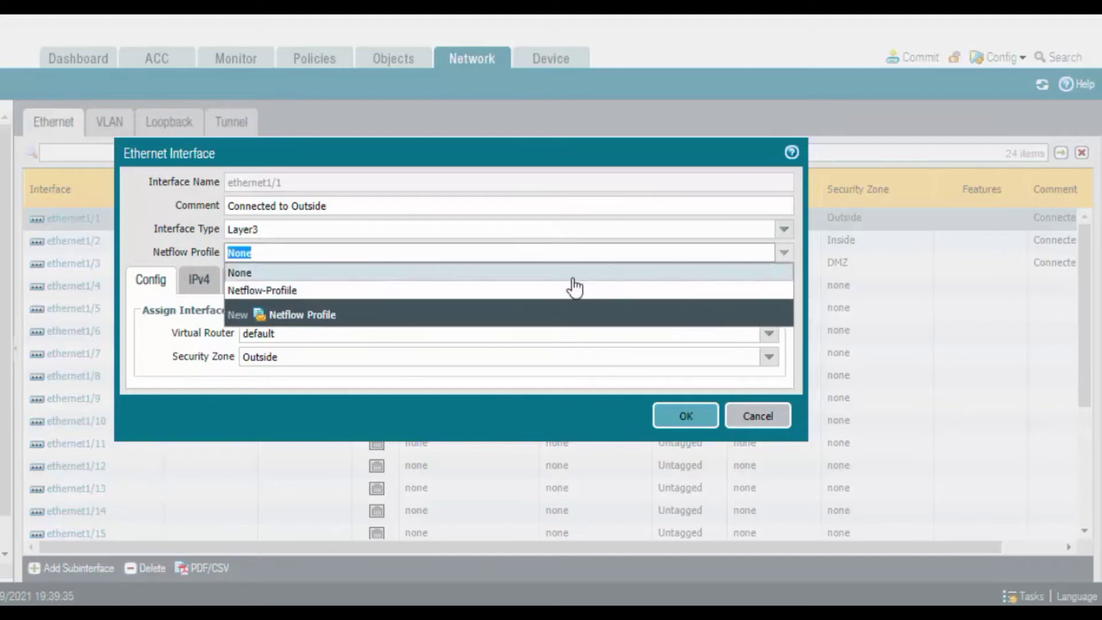
click(369, 293)
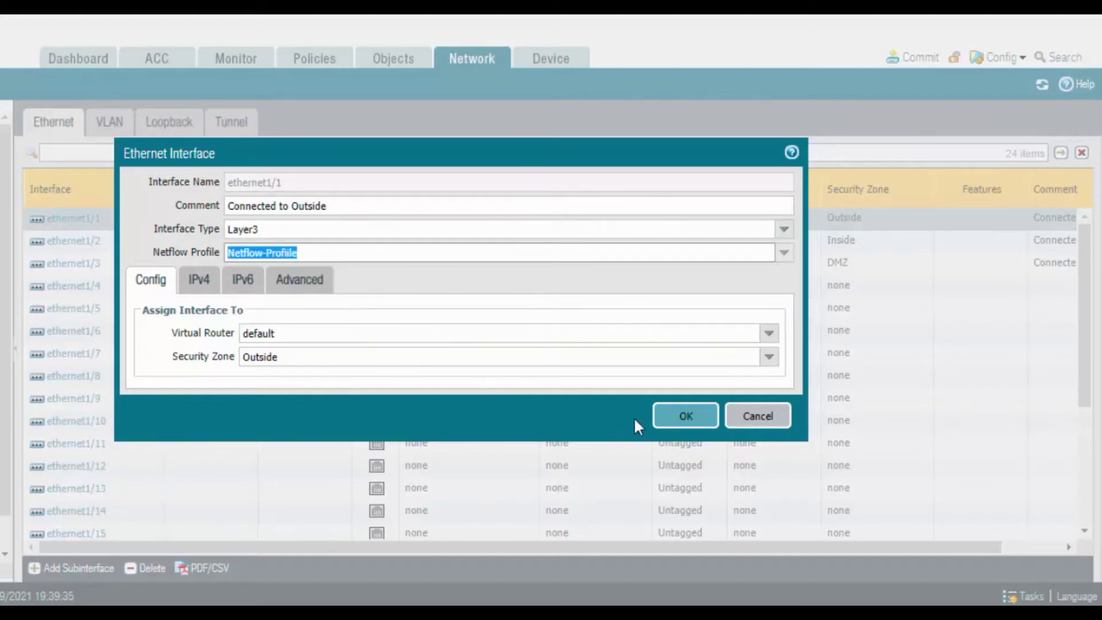
click(685, 416)
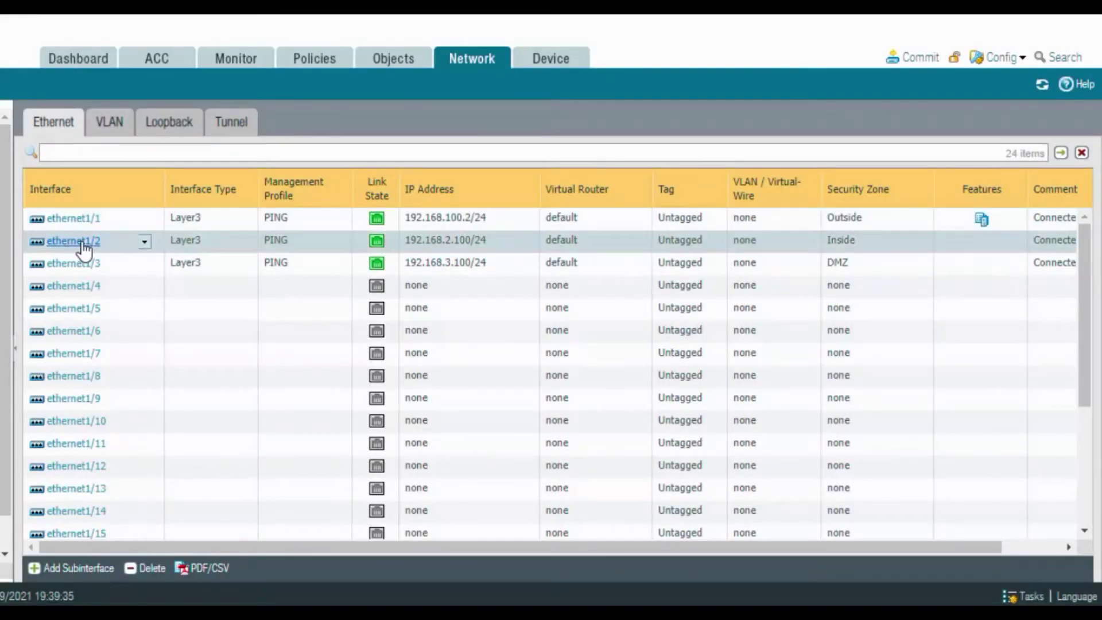
Assign Netflow-Profile as the NetFlow profile of interface ethernet1/2
click(82, 245)
click(784, 253)
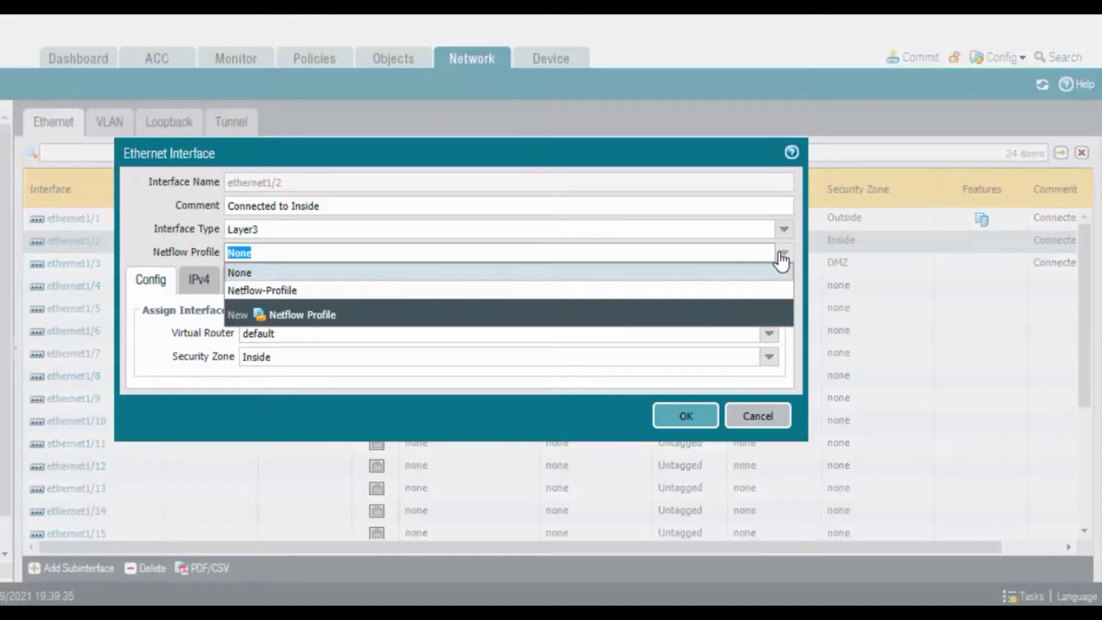
click(344, 293)
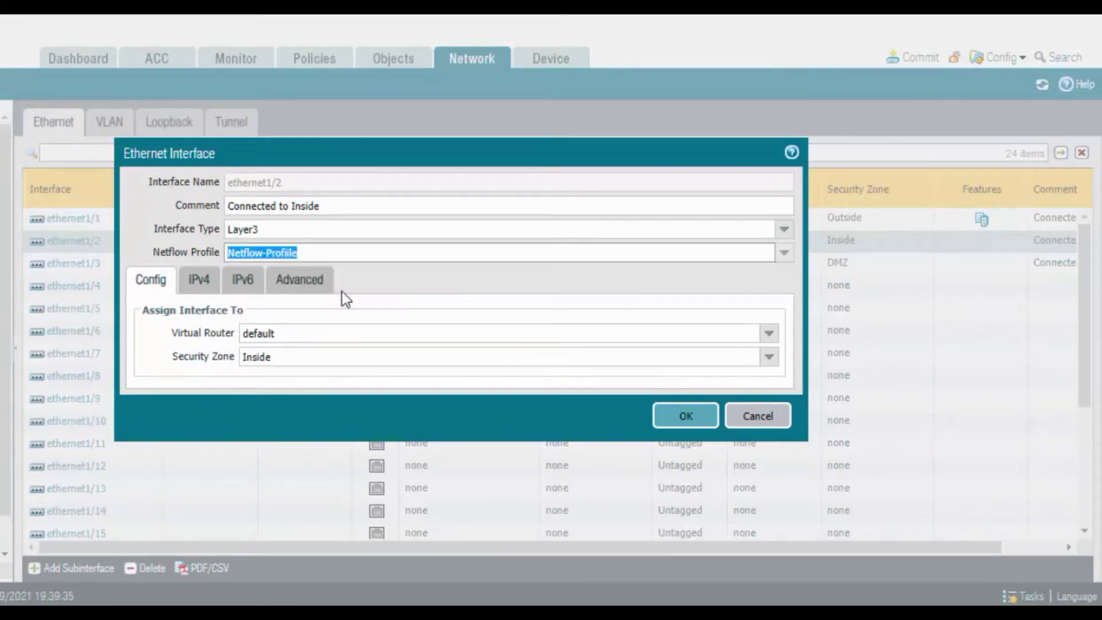
click(672, 418)
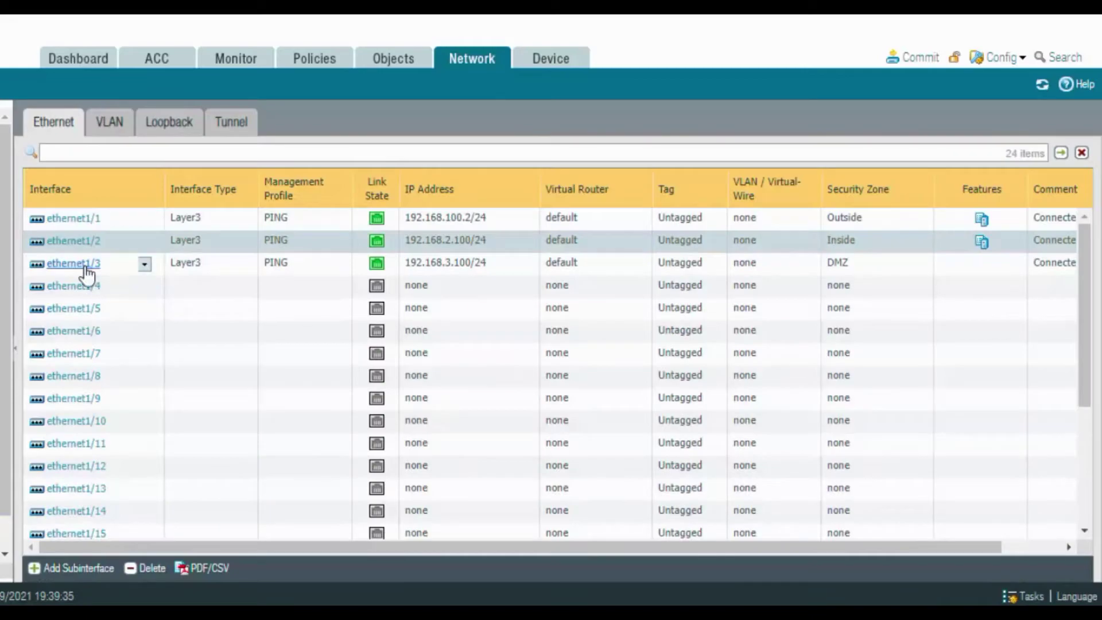
Assign Netflow-Profile as the NetFlow profile of interface ethernet1/3
click(86, 264)
click(86, 264)
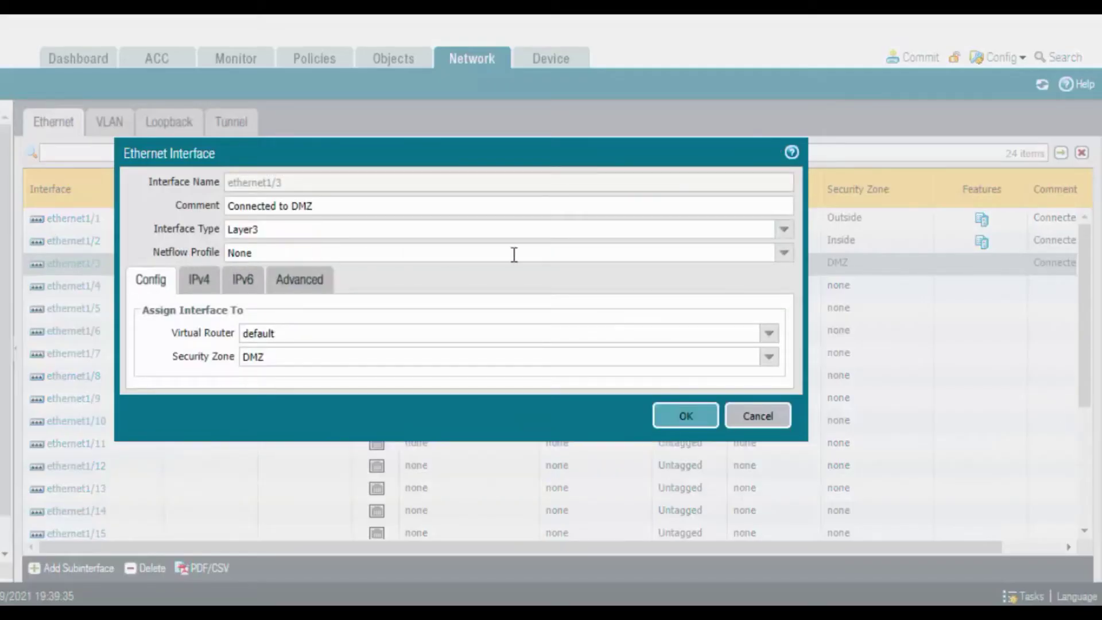
click(783, 252)
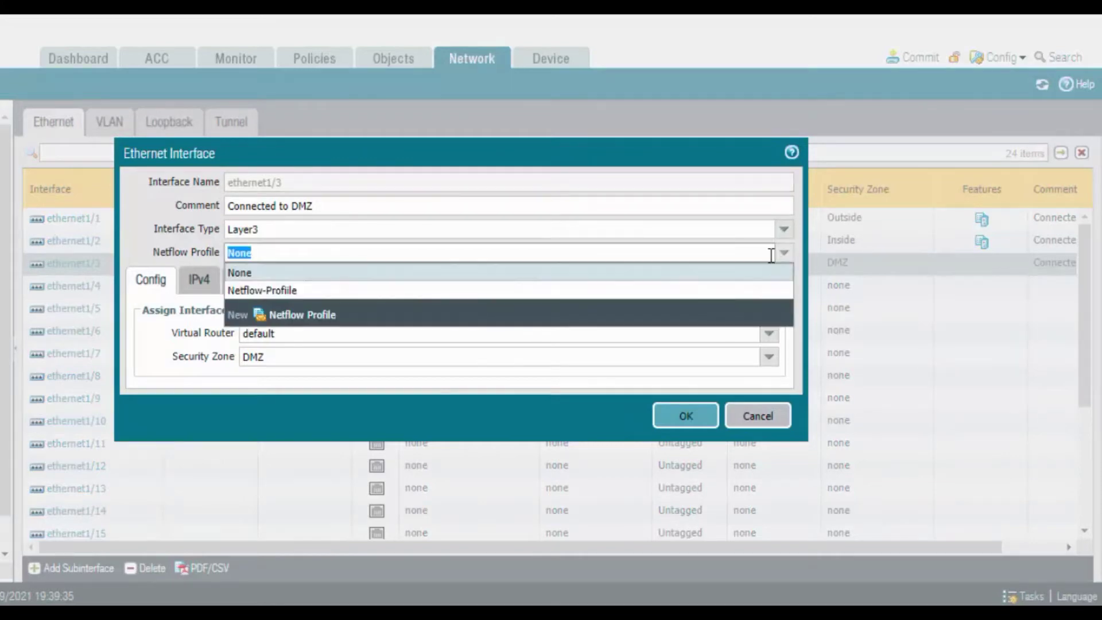
click(357, 293)
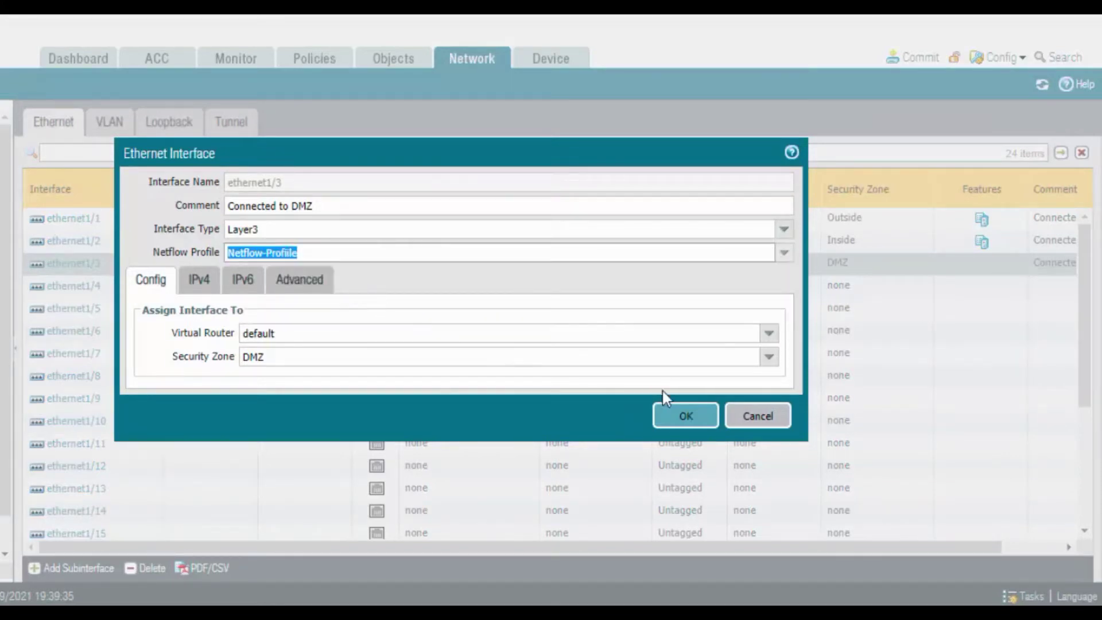
click(686, 416)
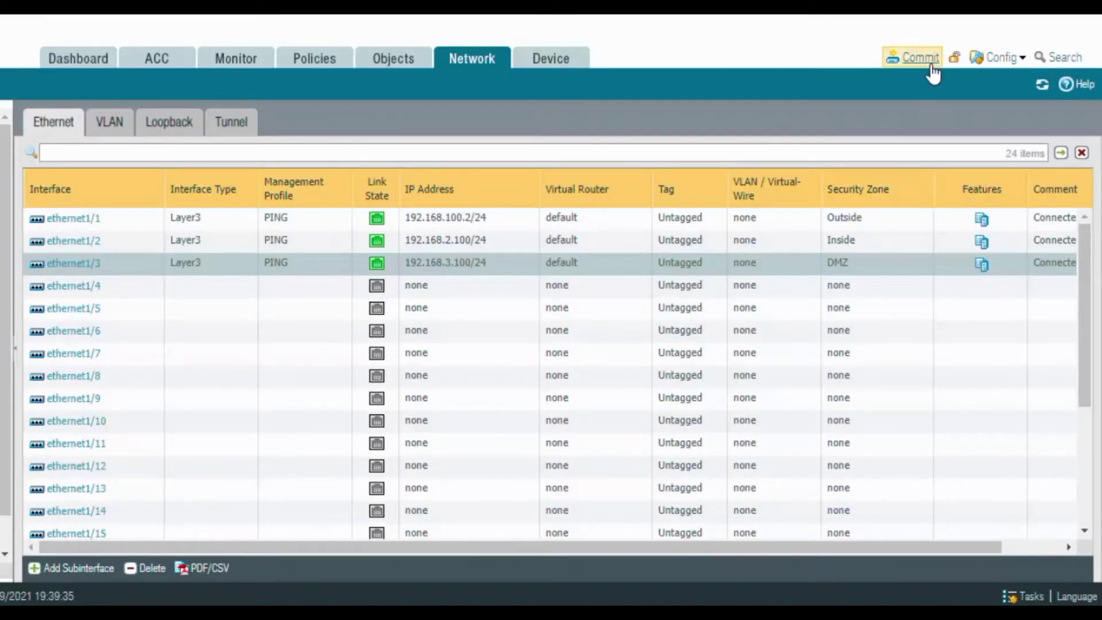
Commit the firewall configuration, launch Real-time NetFlow Analyzer meanwhile, then close the Successful status
click(930, 68)
click(648, 535)
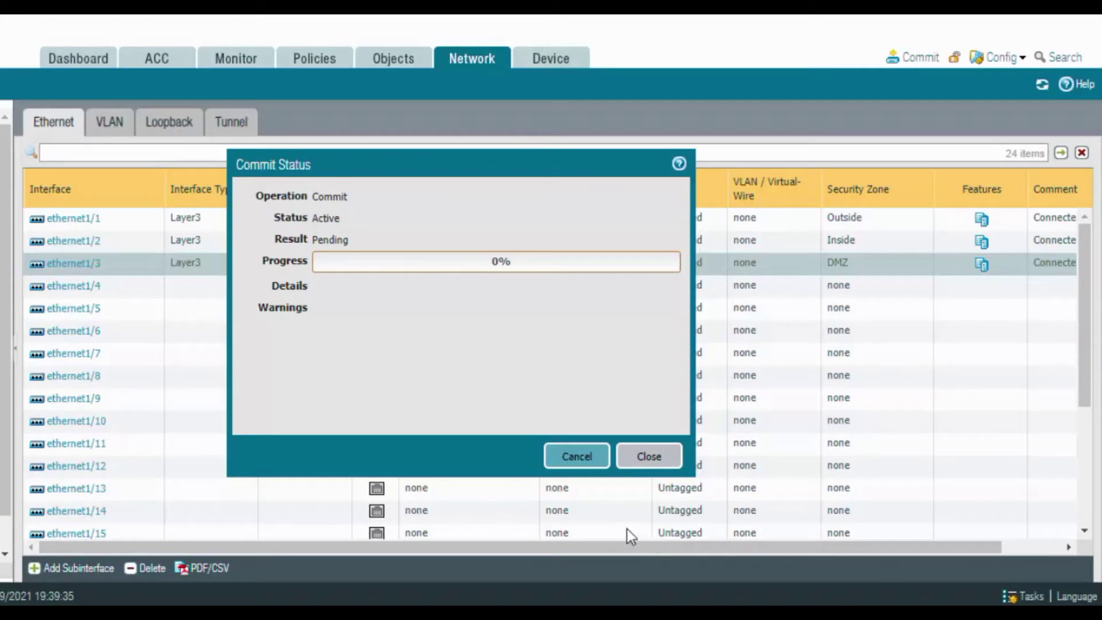
key(super+s)
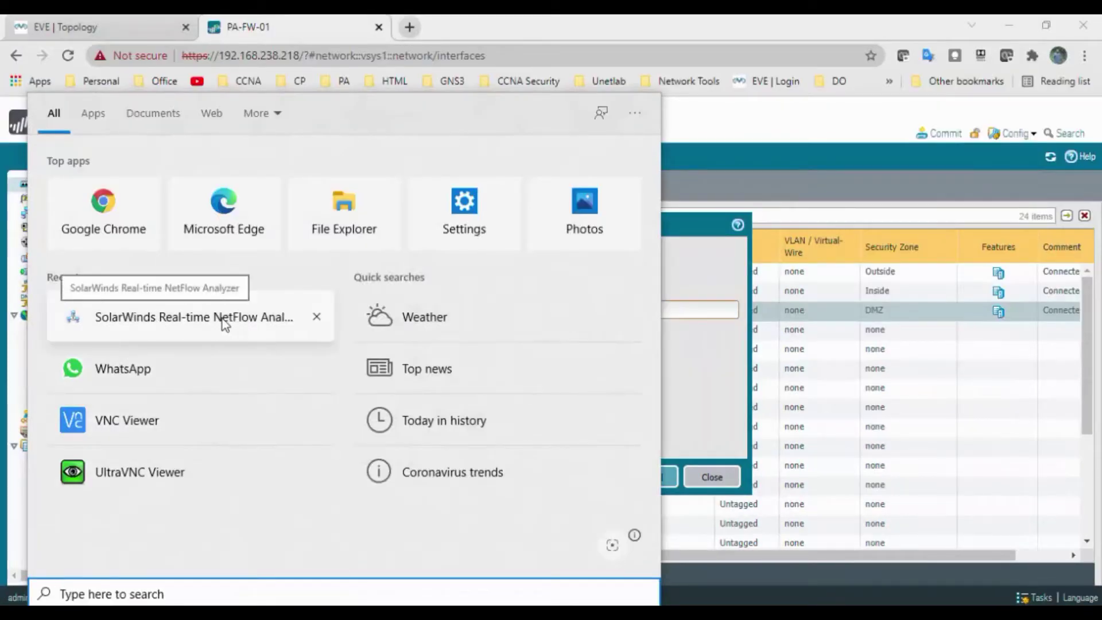
click(238, 319)
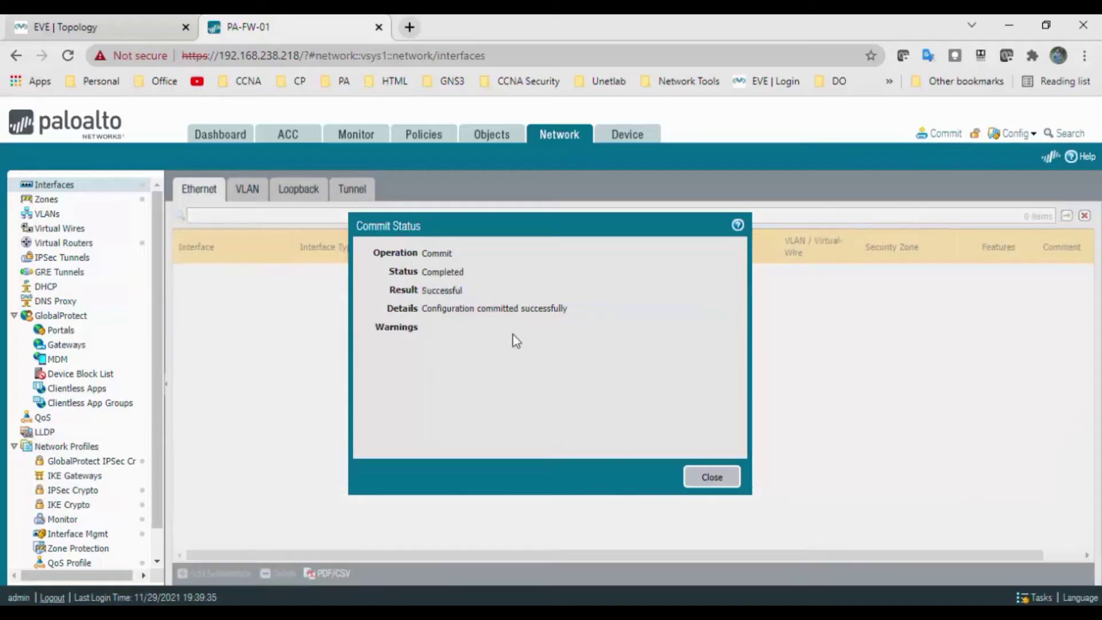
click(712, 477)
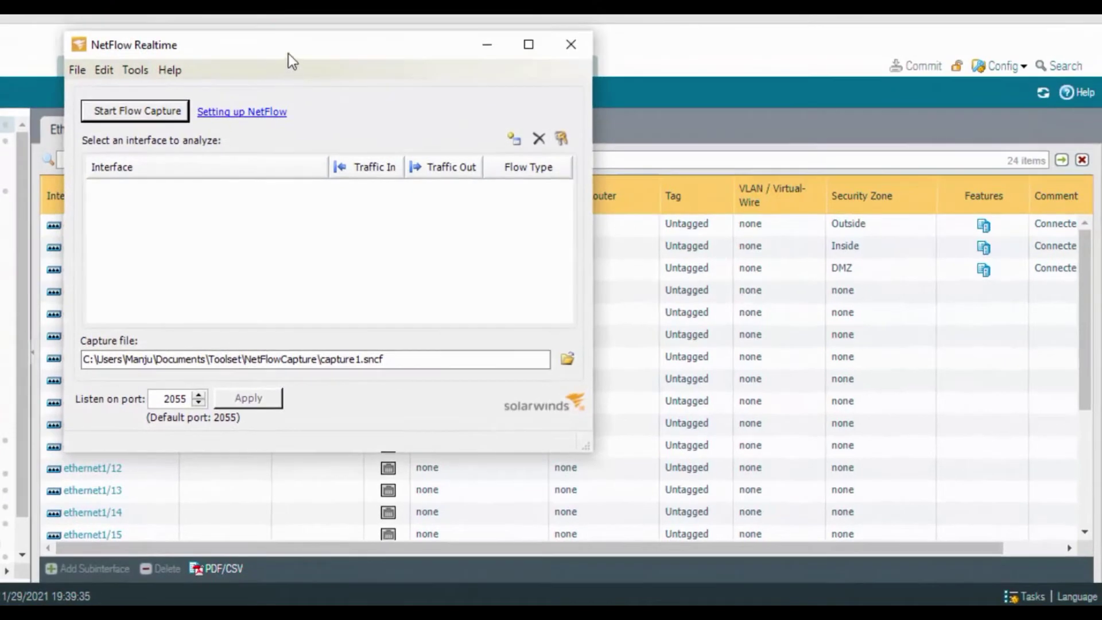
Reposition the NetFlow Realtime window to reveal firewall 192.168.238.218 in the source table
drag(288, 61, 335, 67)
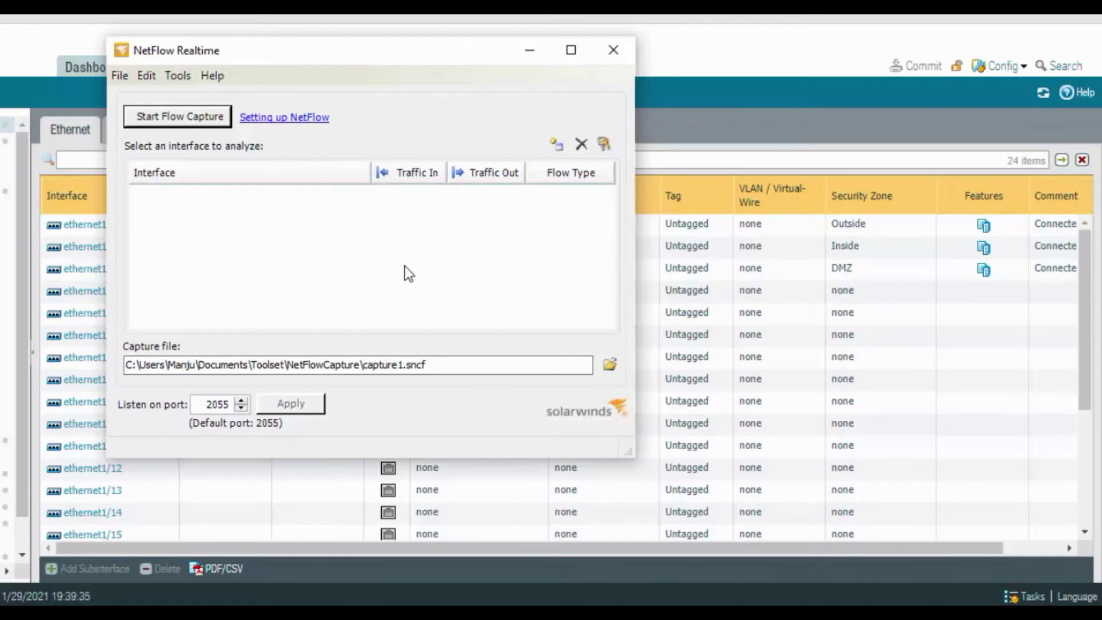
mouse_move(344, 56)
mouse_down()
mouse_move(609, 157)
mouse_move(615, 139)
mouse_up()
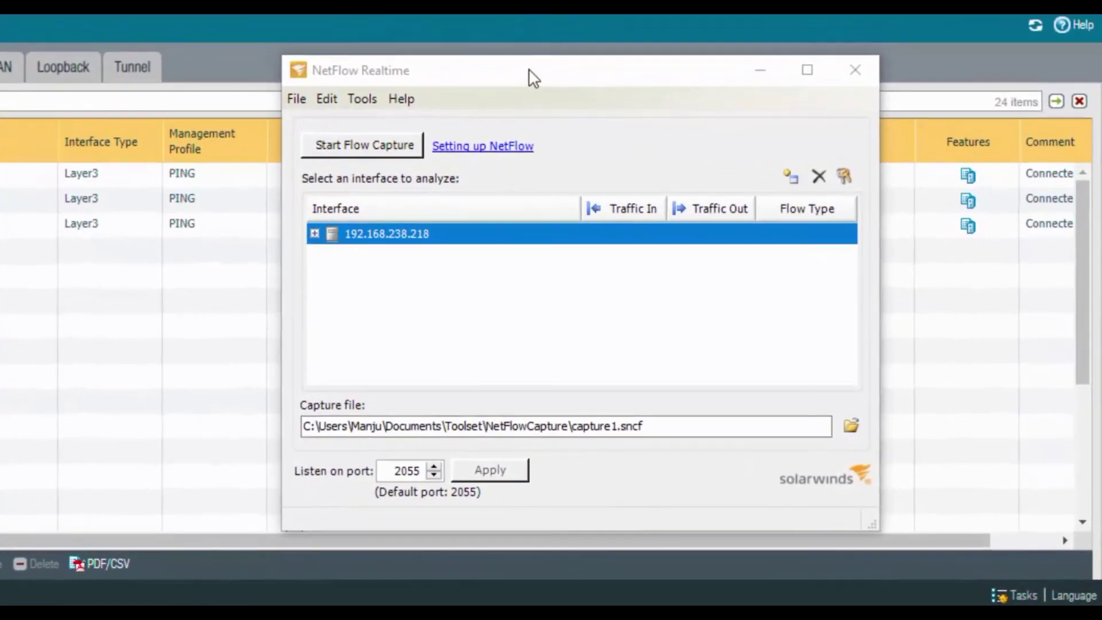
drag(529, 77, 284, 15)
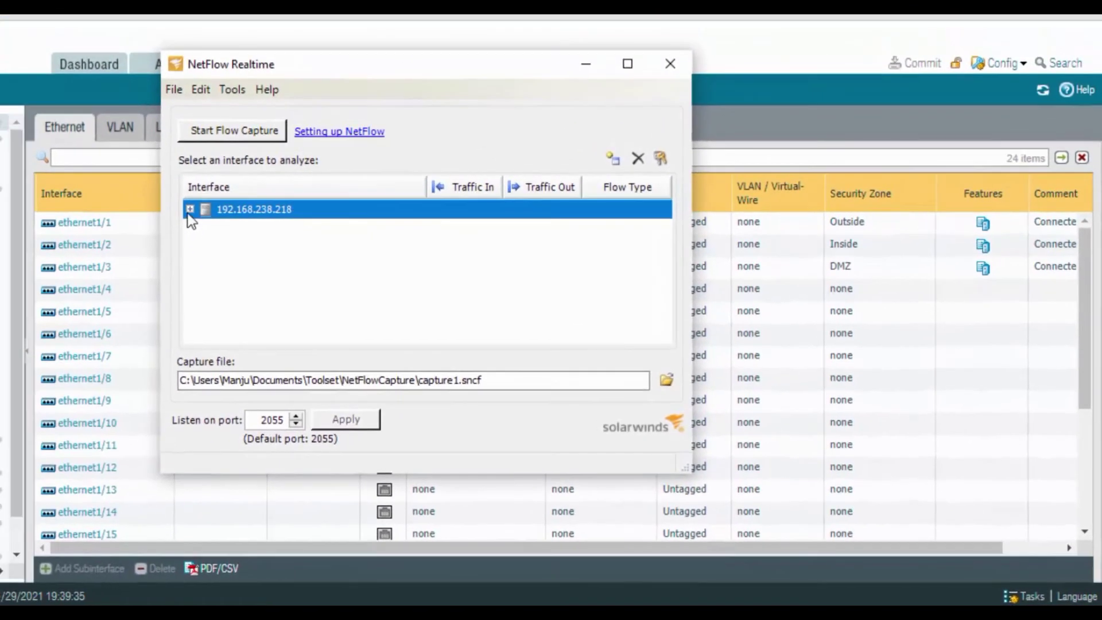
Start a flow capture on Interface 5 of 192.168.238.218, overwriting capture1.sncf
click(190, 209)
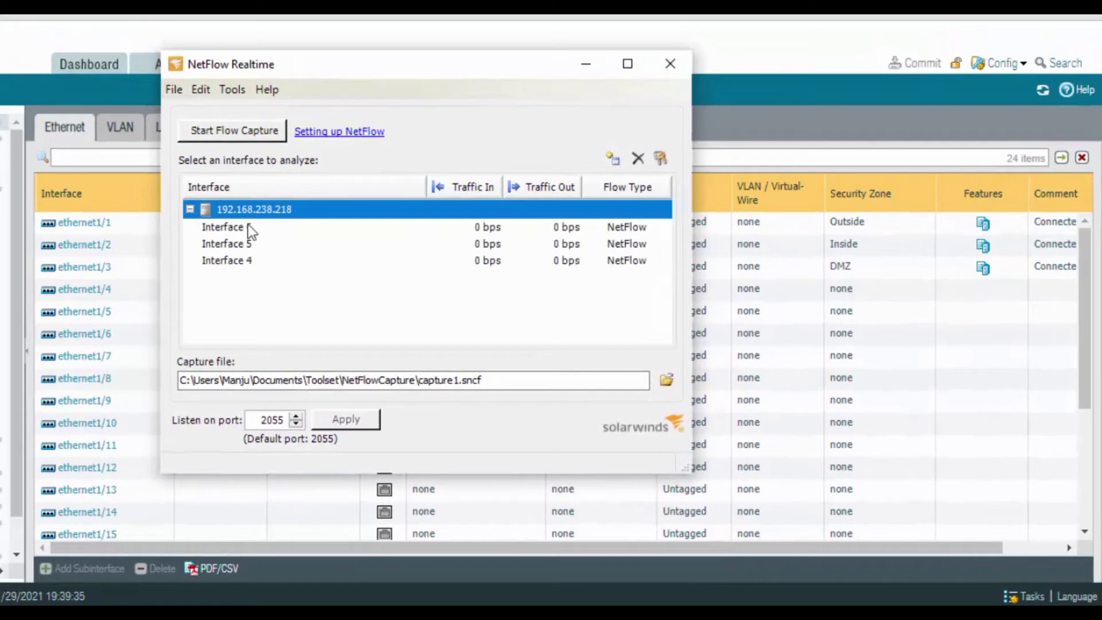
drag(447, 72, 733, 62)
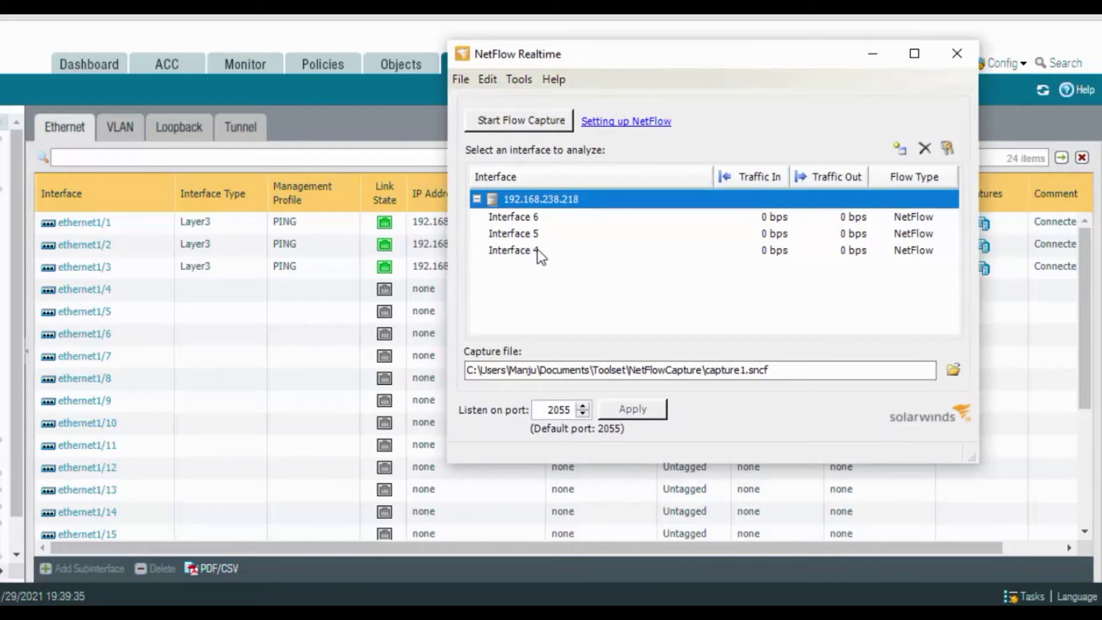
mouse_move(642, 66)
mouse_down()
mouse_move(583, 69)
mouse_move(570, 102)
mouse_move(557, 68)
mouse_up()
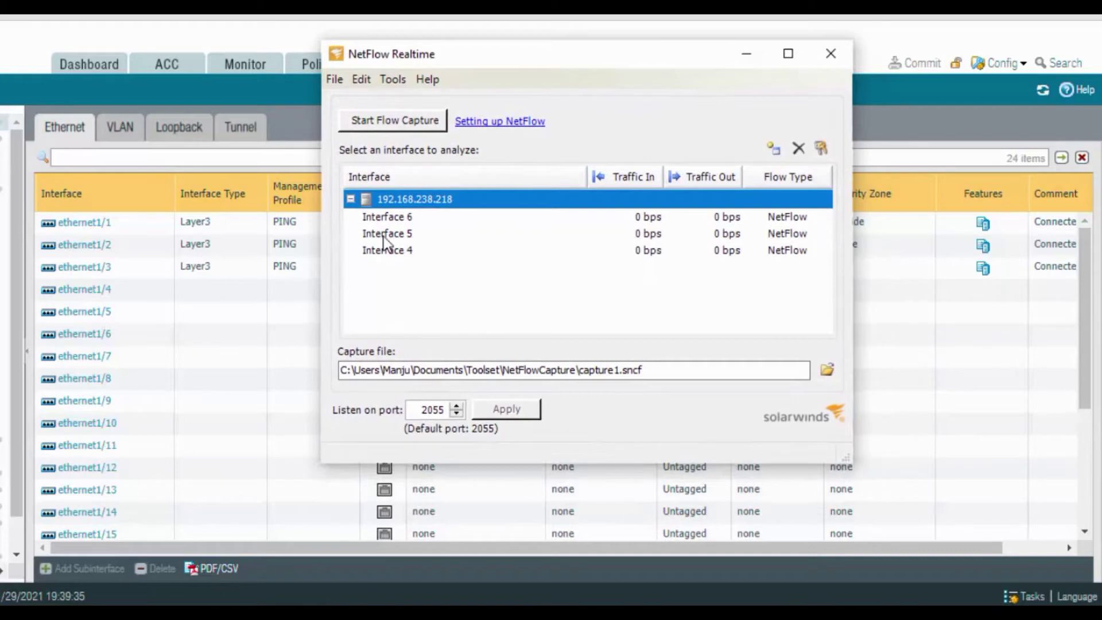
click(384, 236)
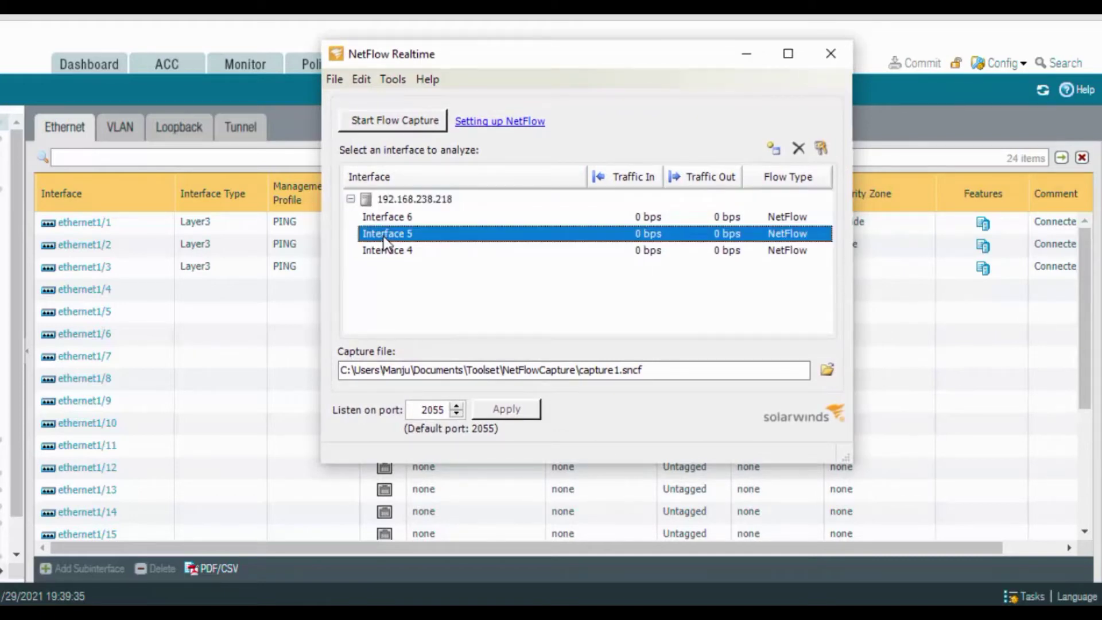
click(401, 127)
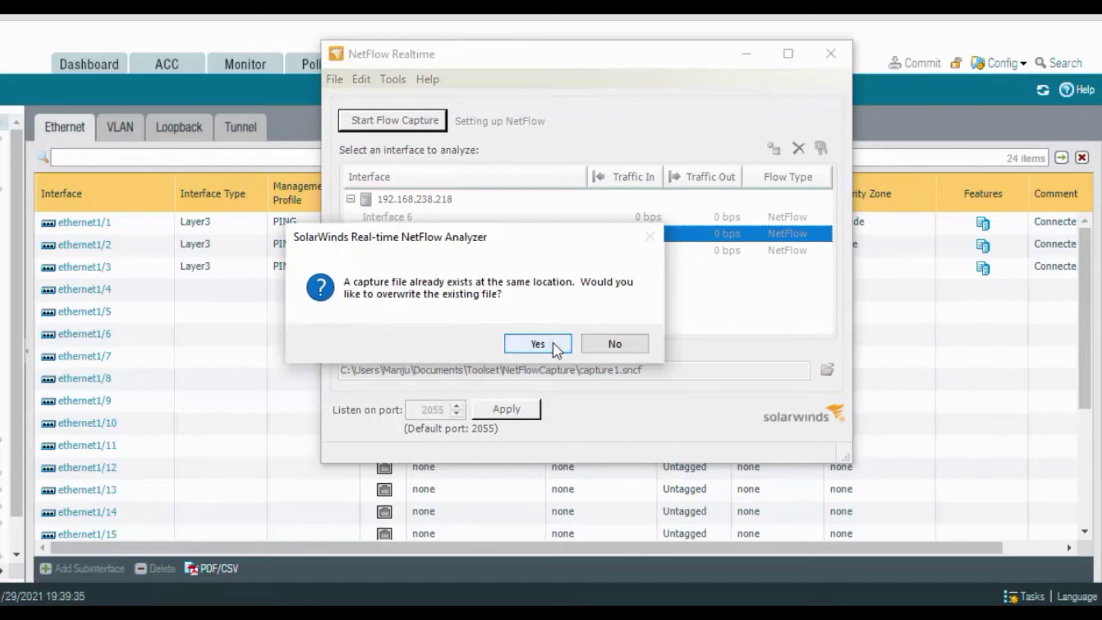
click(538, 343)
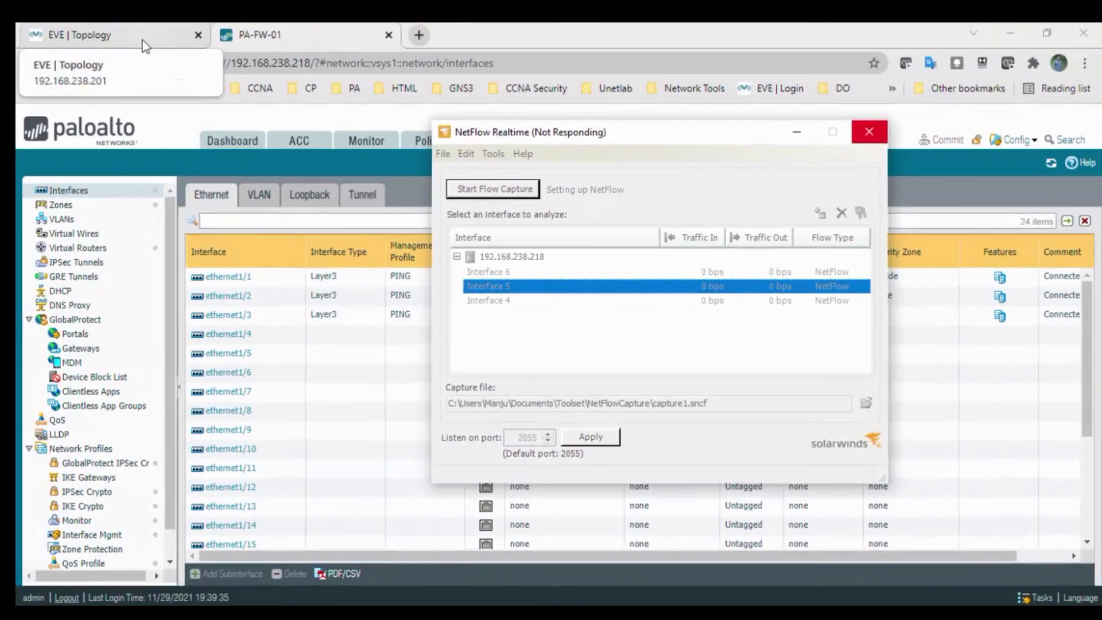
Open an RDP console to lab host 192.168.238.201 from the EVE-NG topology
click(143, 41)
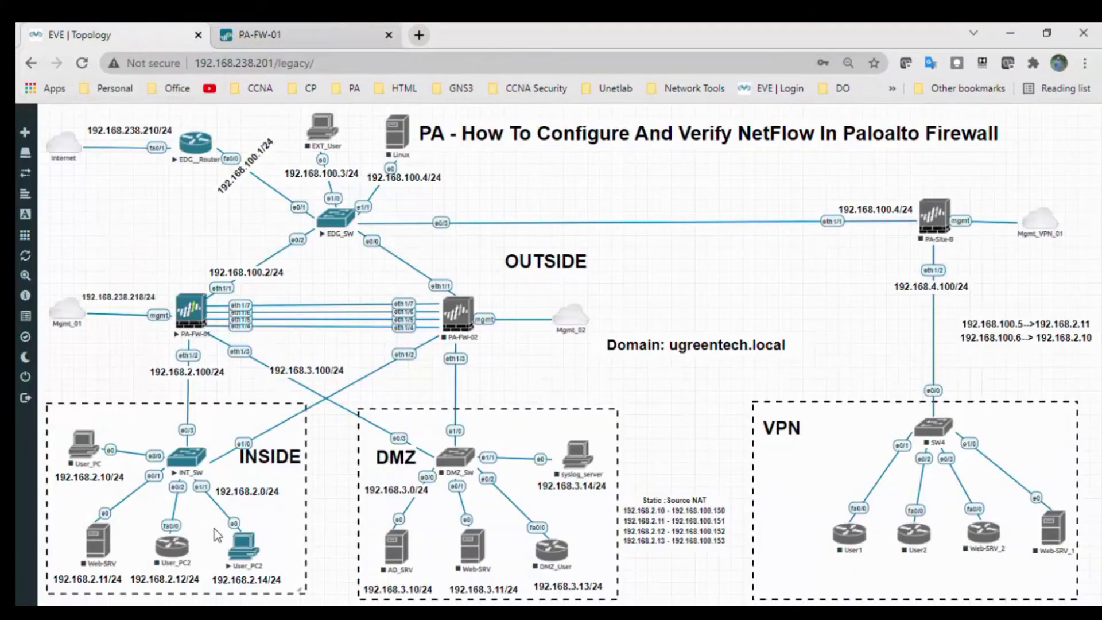
click(247, 552)
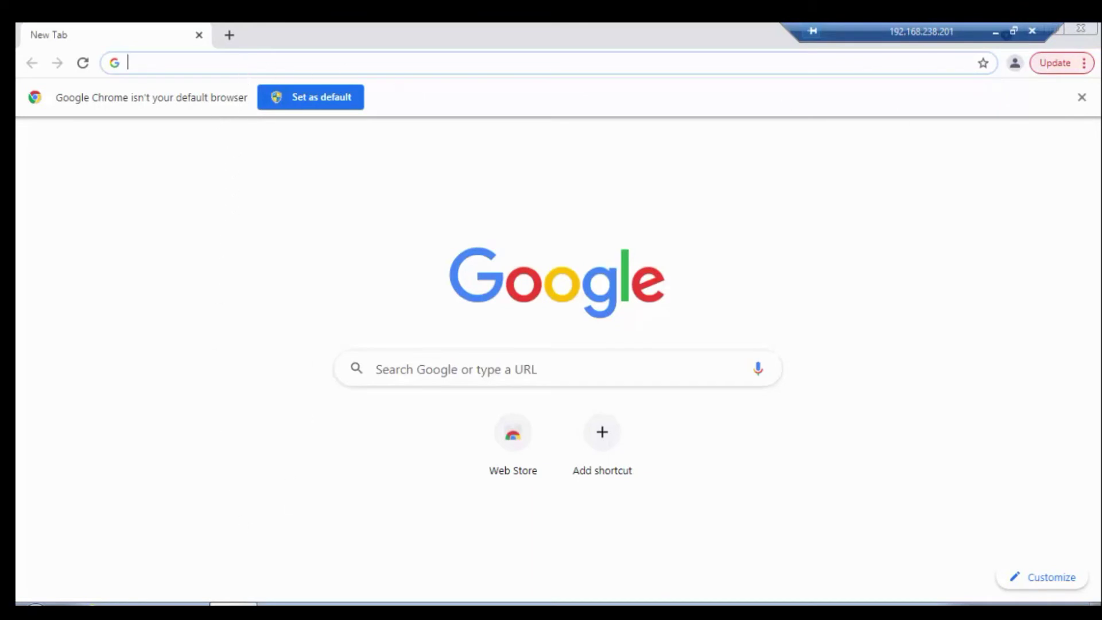
Dismiss the default-browser notice and search Google for instagram
click(1081, 97)
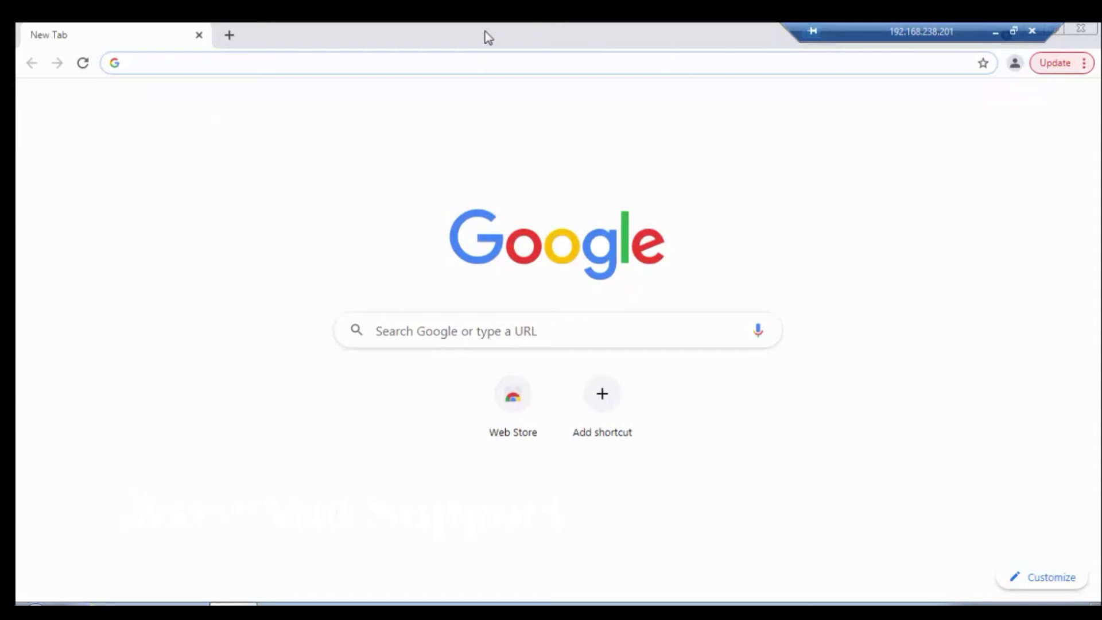
click(449, 64)
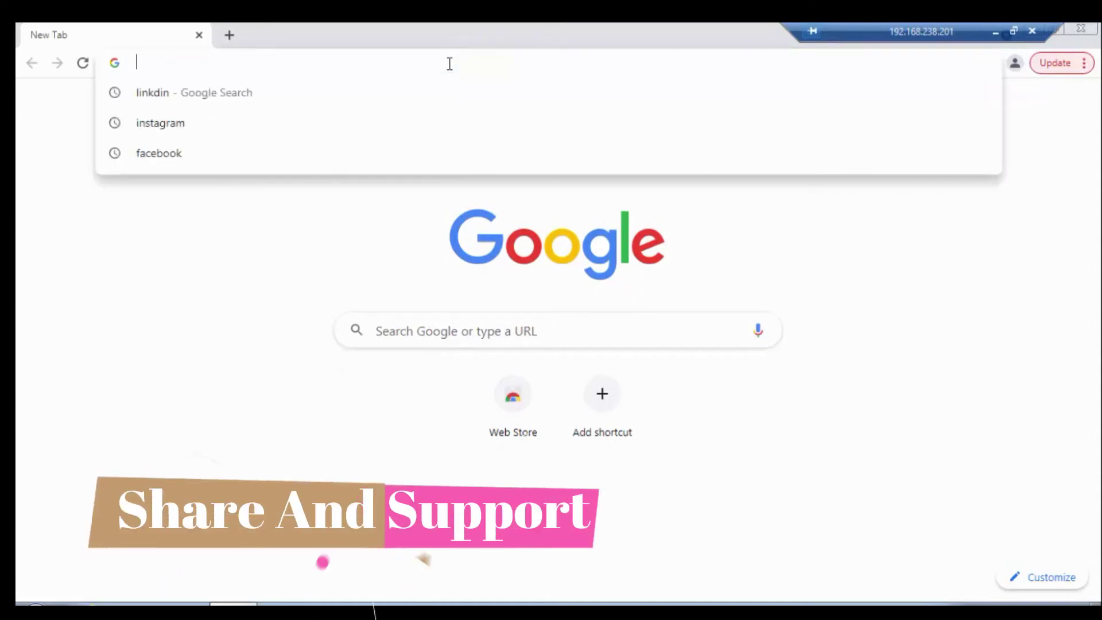
text(instagram)
key(Return)
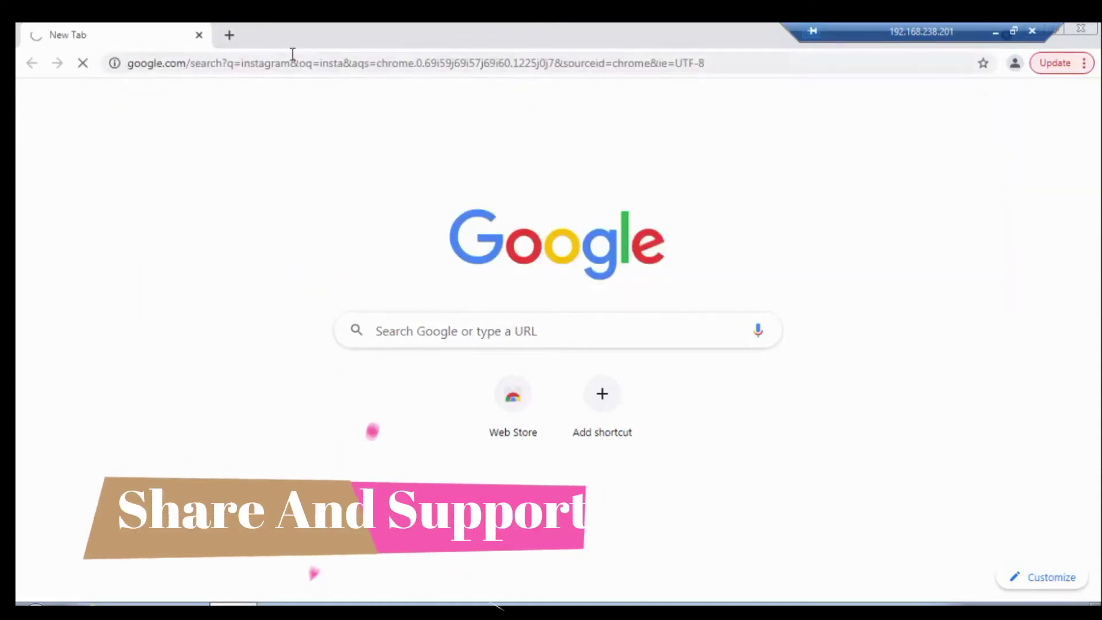
Search Google for linkdin in a second tab
click(229, 35)
click(405, 331)
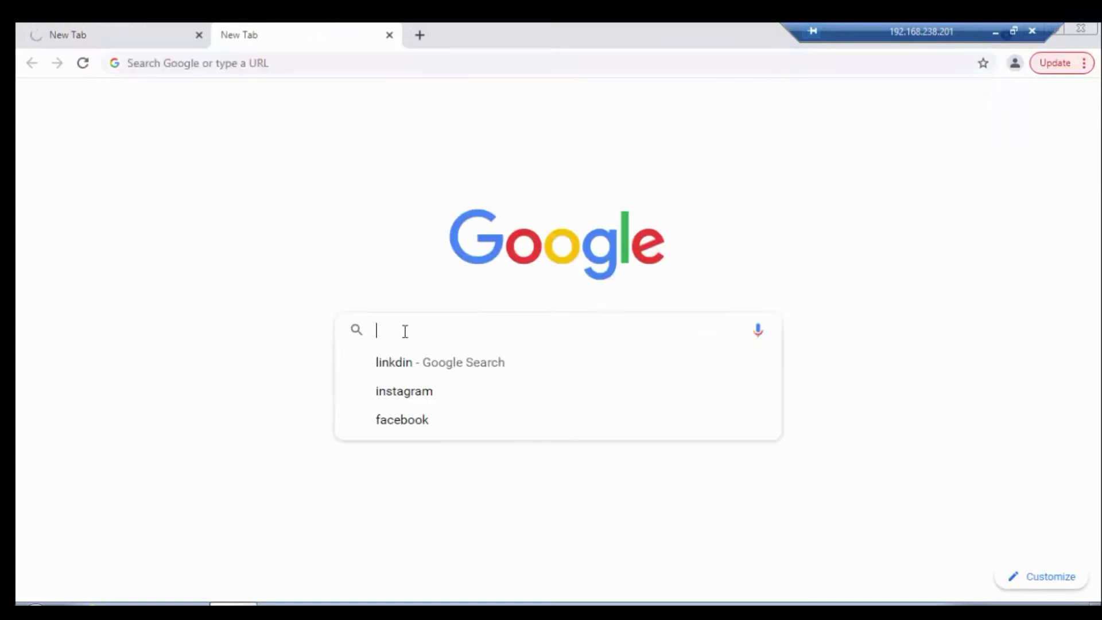
click(405, 365)
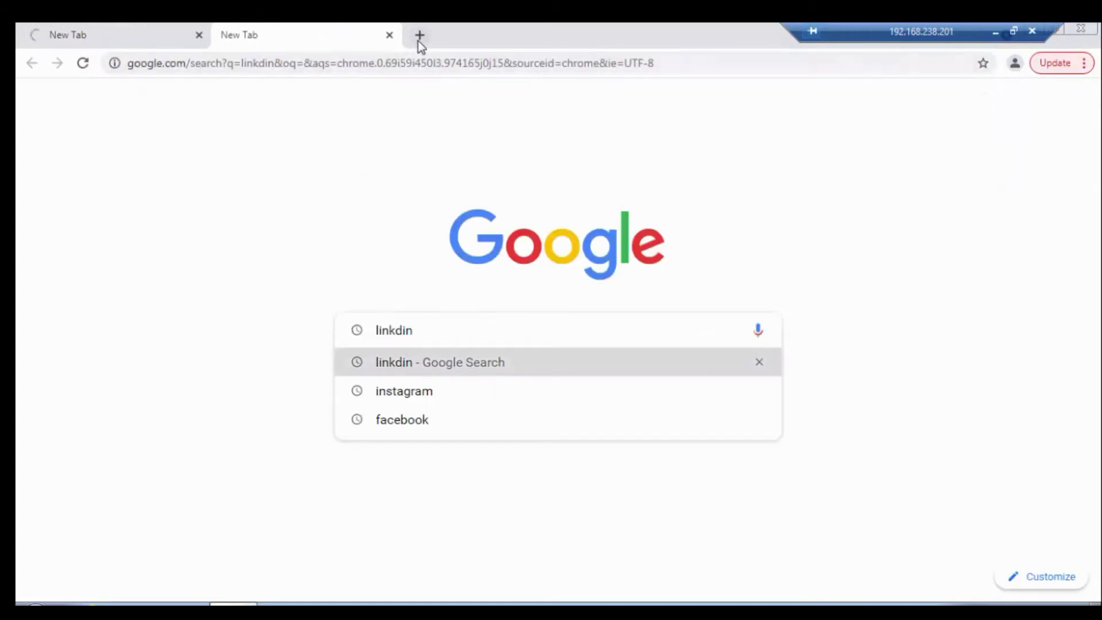
Search Google for facebook in a third tab
click(417, 40)
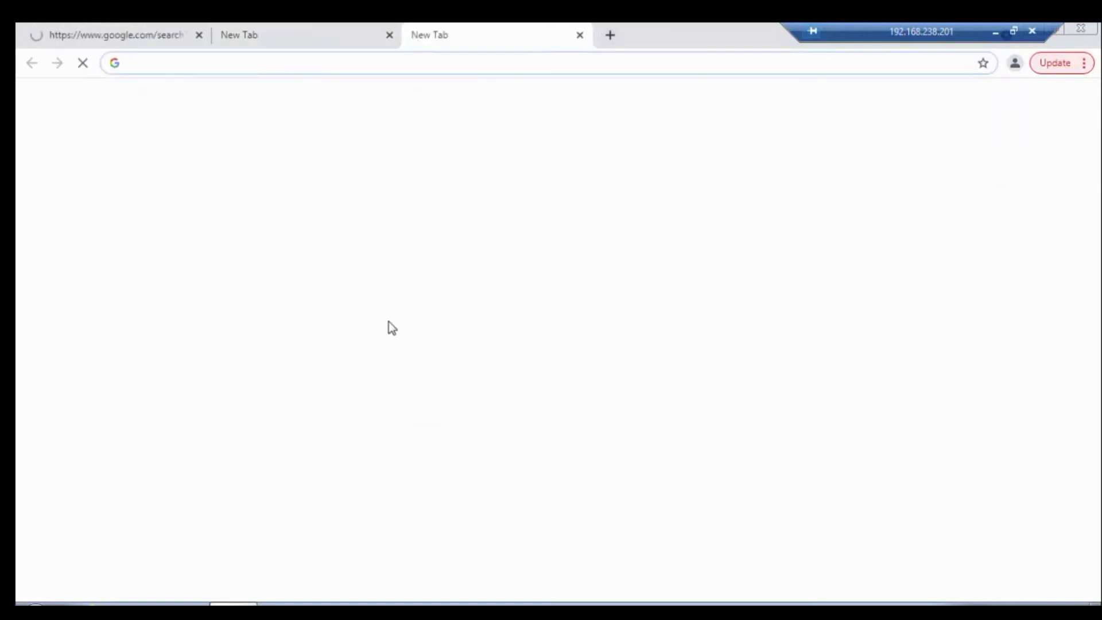
click(404, 329)
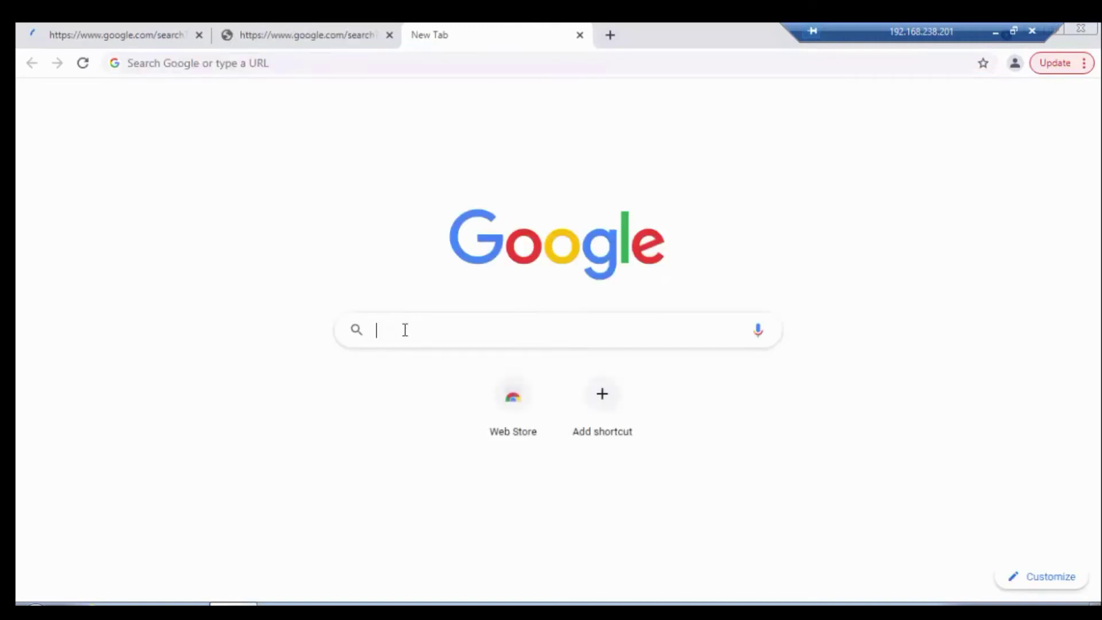
text(facebook)
click(403, 366)
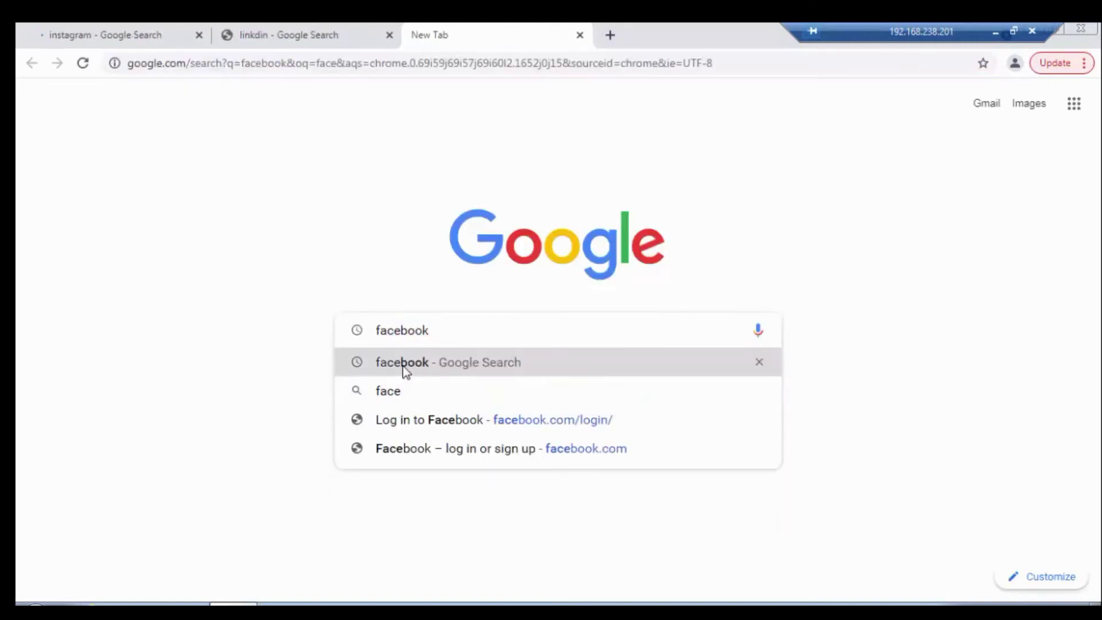
Open Command Prompt and start a continuous ping with ping 8.8.8.8 -t
key(super)
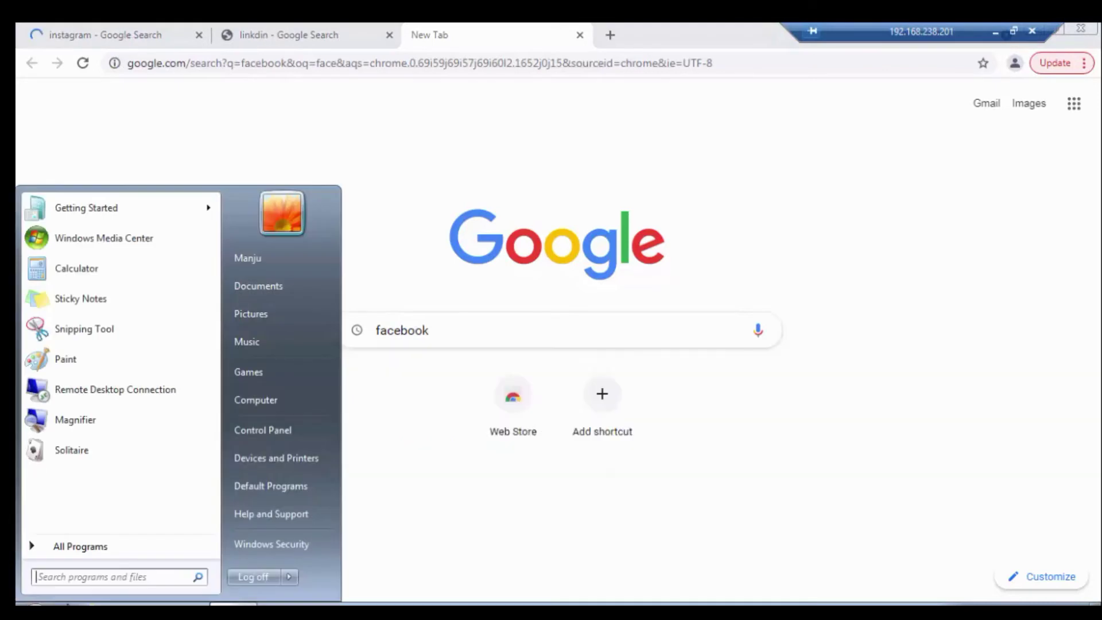
click(88, 579)
text(cmd)
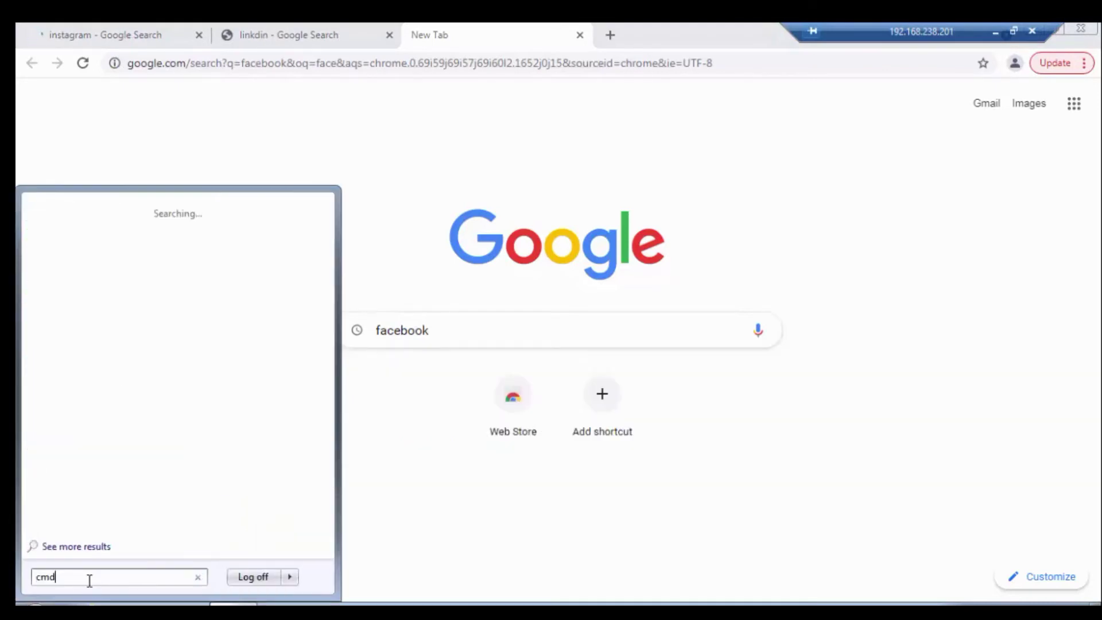
key(Return)
text(ping)
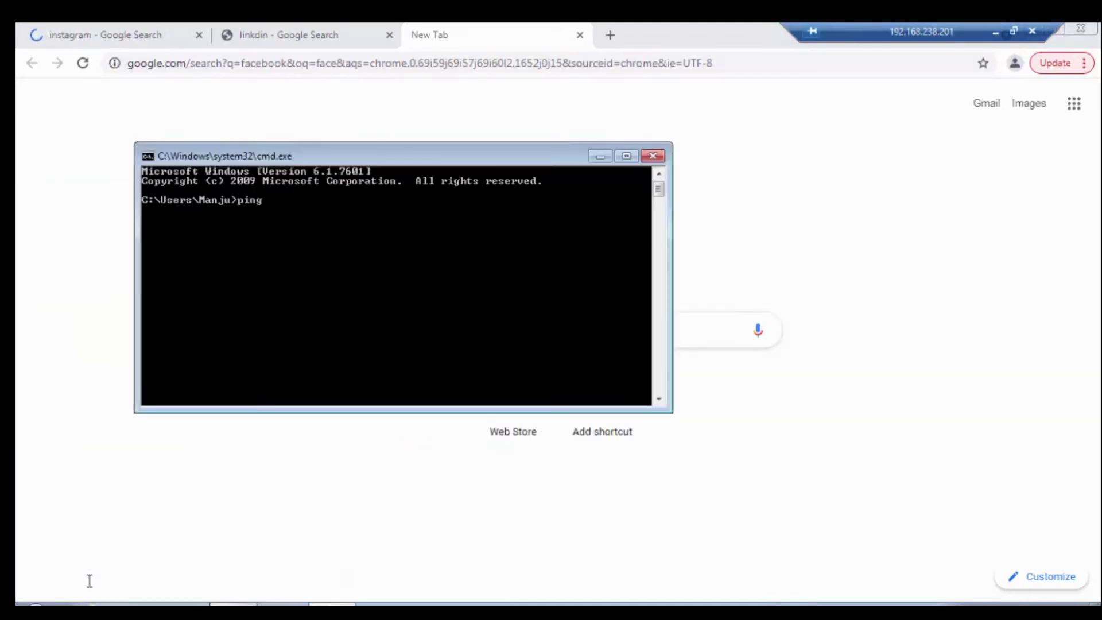
text( 8.)
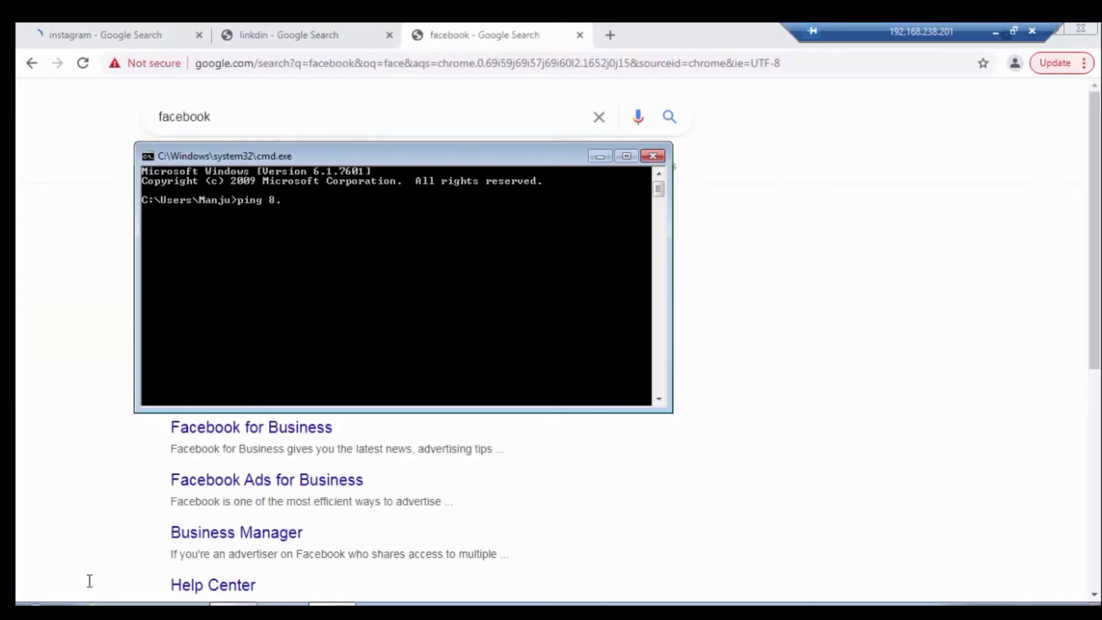
text(8.8.8)
text( -t)
key(Return)
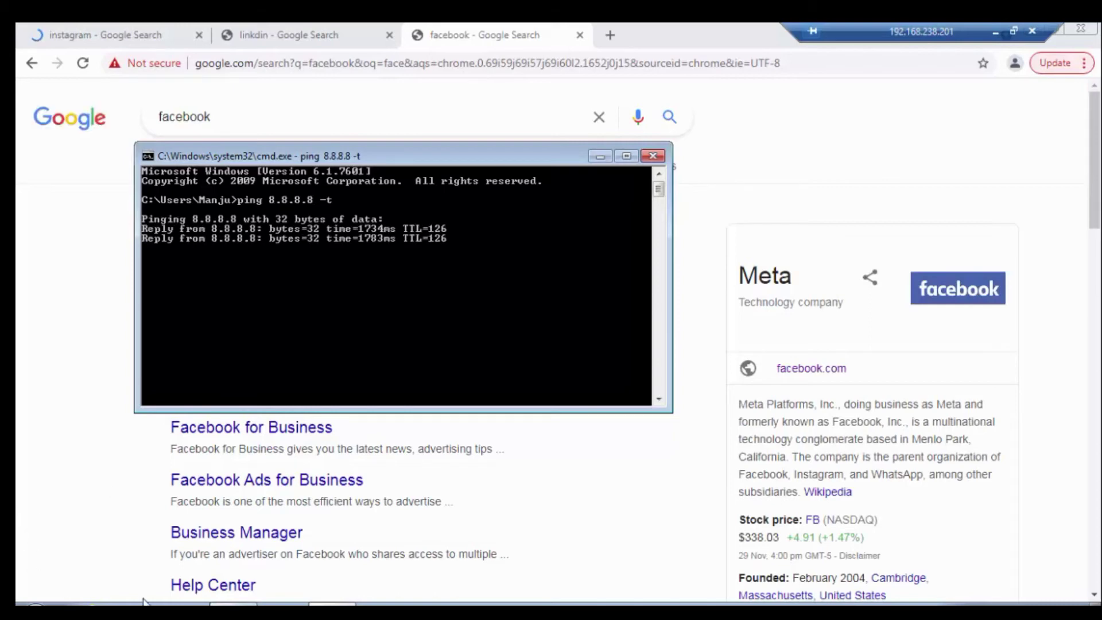
Bring Chrome forward and cycle the LinkedIn, Instagram and Facebook tabs, expanding privacy error details
click(69, 428)
click(314, 39)
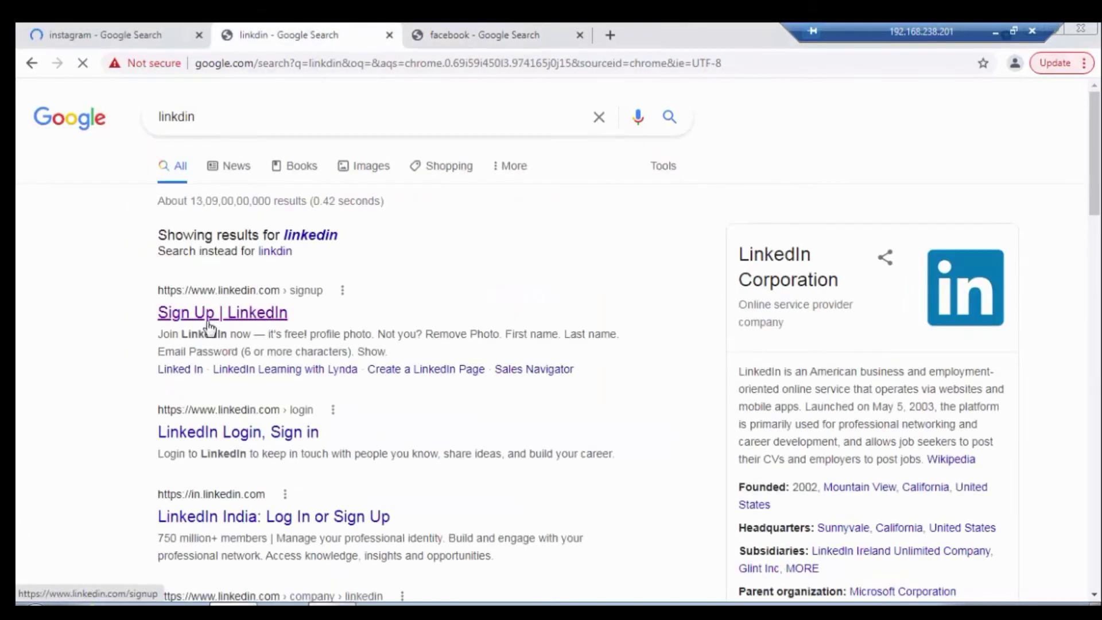
click(147, 39)
key(ctrl+Tab)
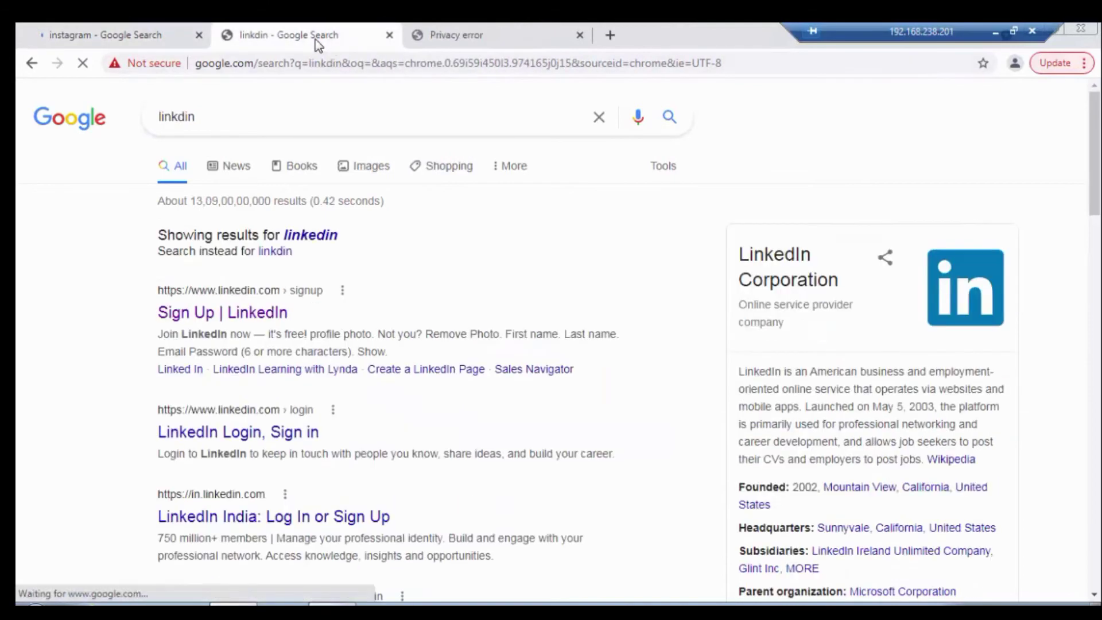
key(ctrl+Tab)
click(354, 471)
Proceed past the Instagram privacy error and return to the Facebook tab
click(300, 39)
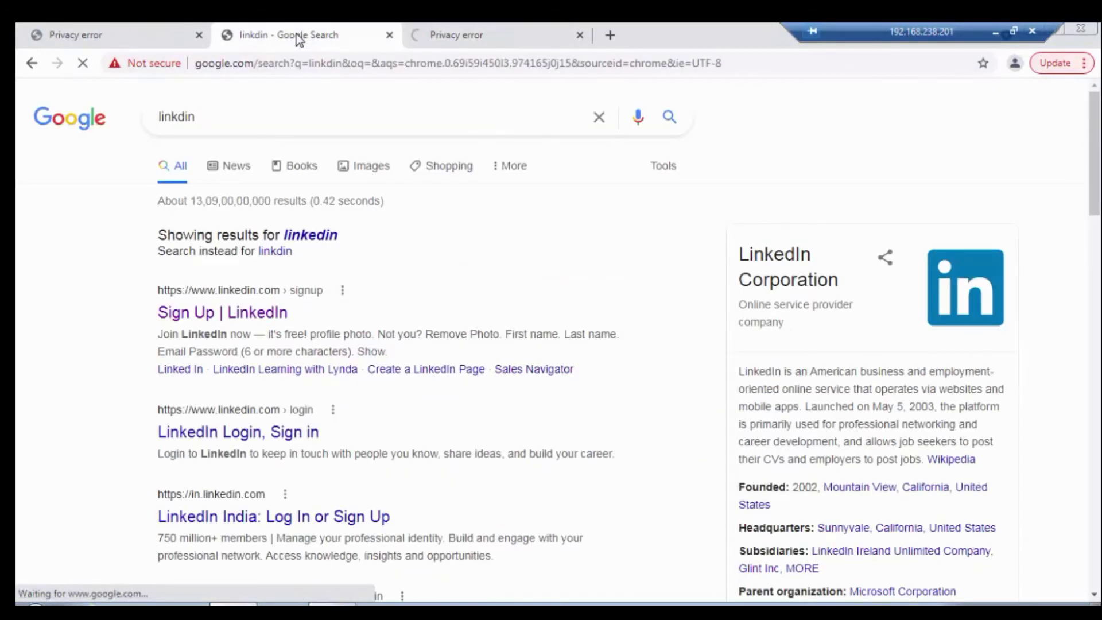
click(112, 36)
click(457, 34)
click(123, 41)
click(354, 474)
click(380, 554)
click(532, 42)
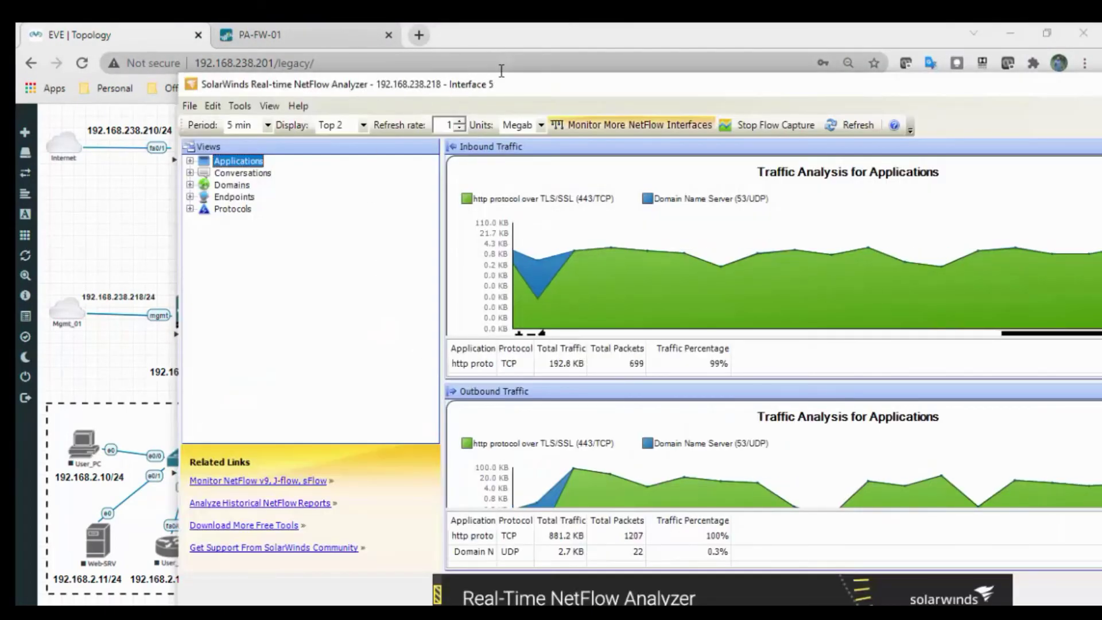
Maximize NetFlow Analyzer and expand Applications, Conversations, Domains, Endpoints and Protocols views
drag(625, 93, 458, 86)
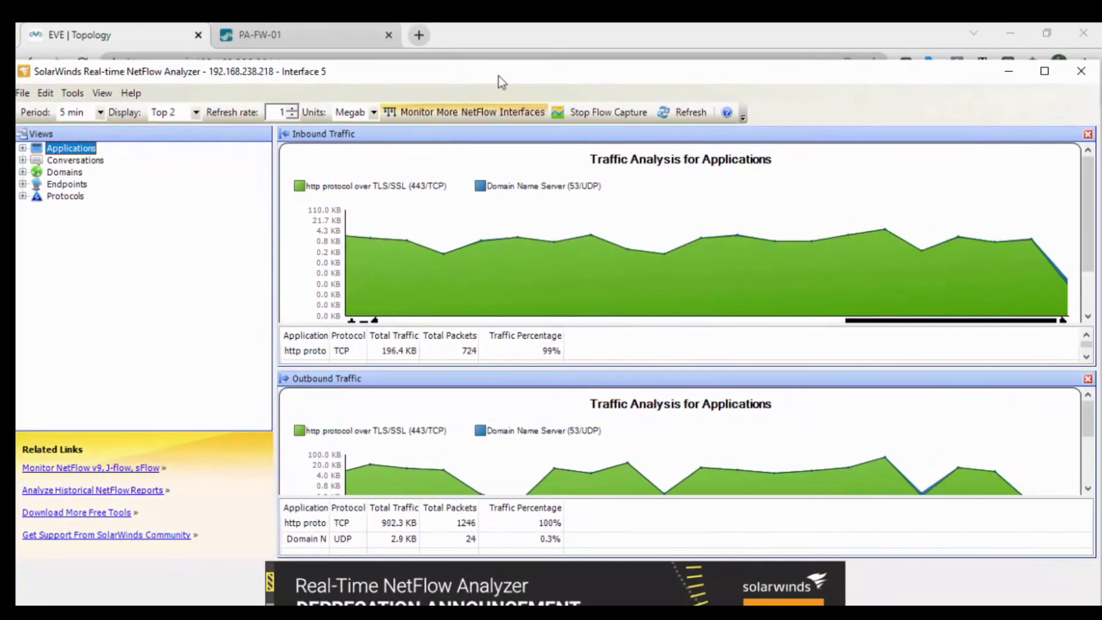
double_click(500, 76)
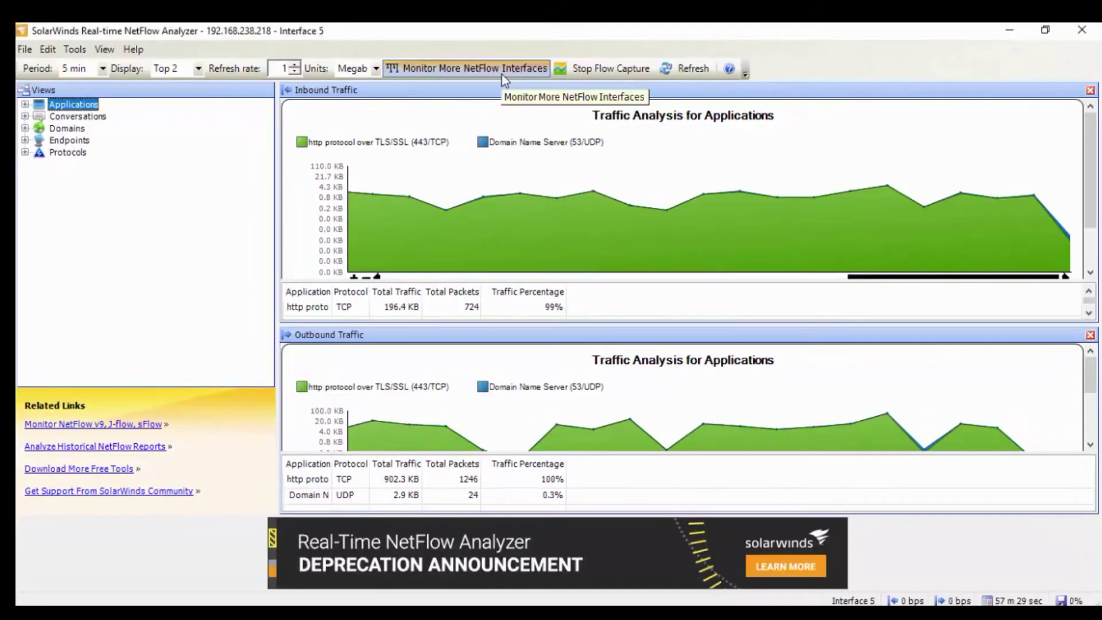
click(26, 104)
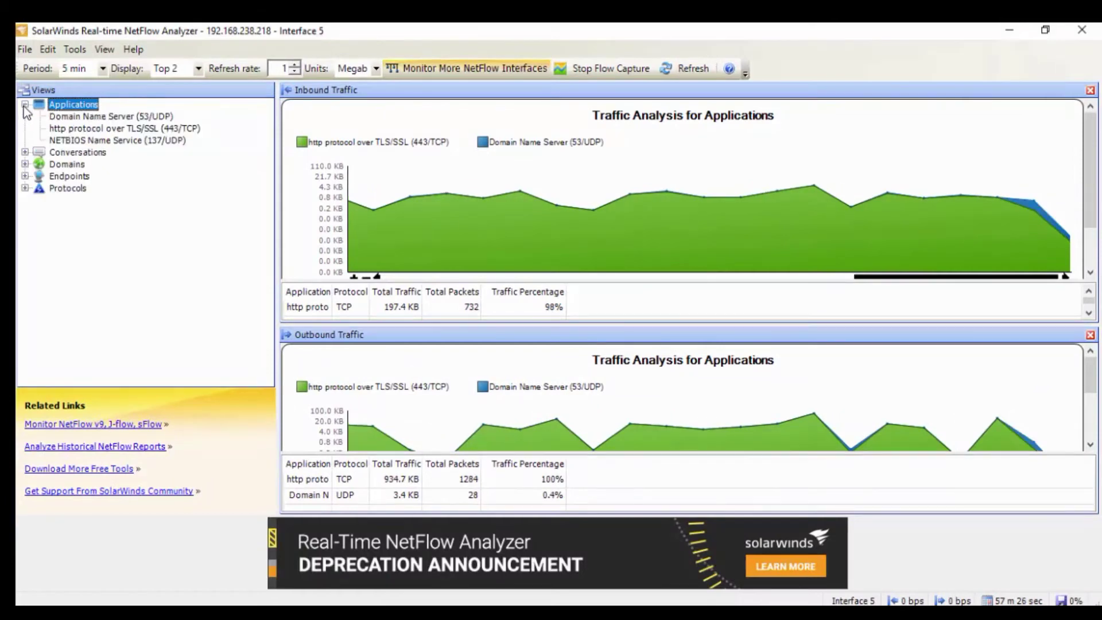
click(25, 153)
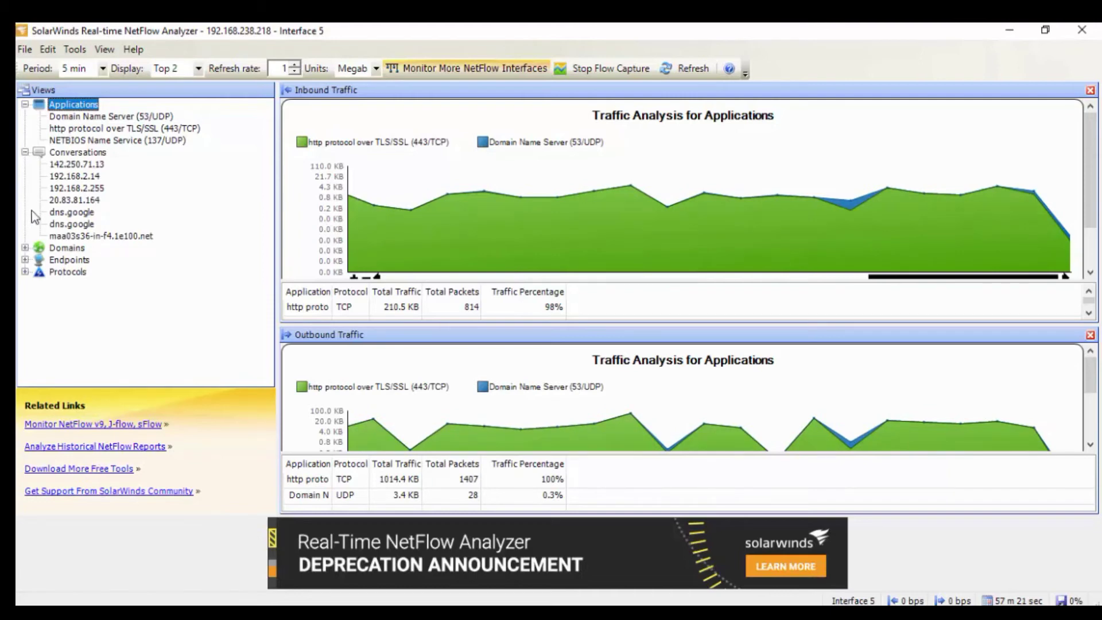
click(25, 248)
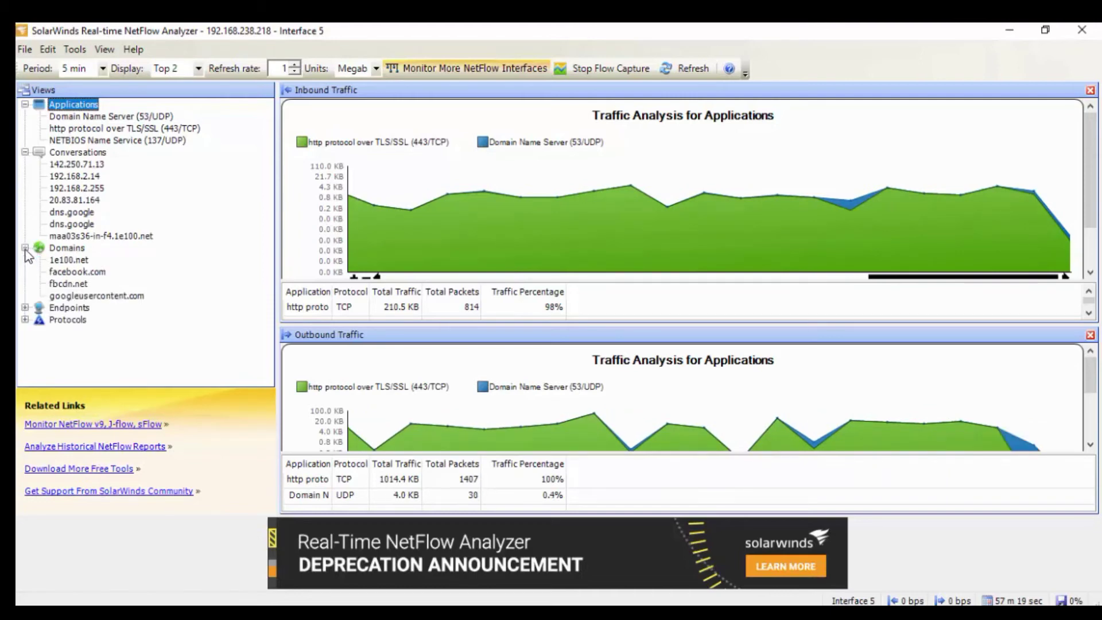
click(24, 307)
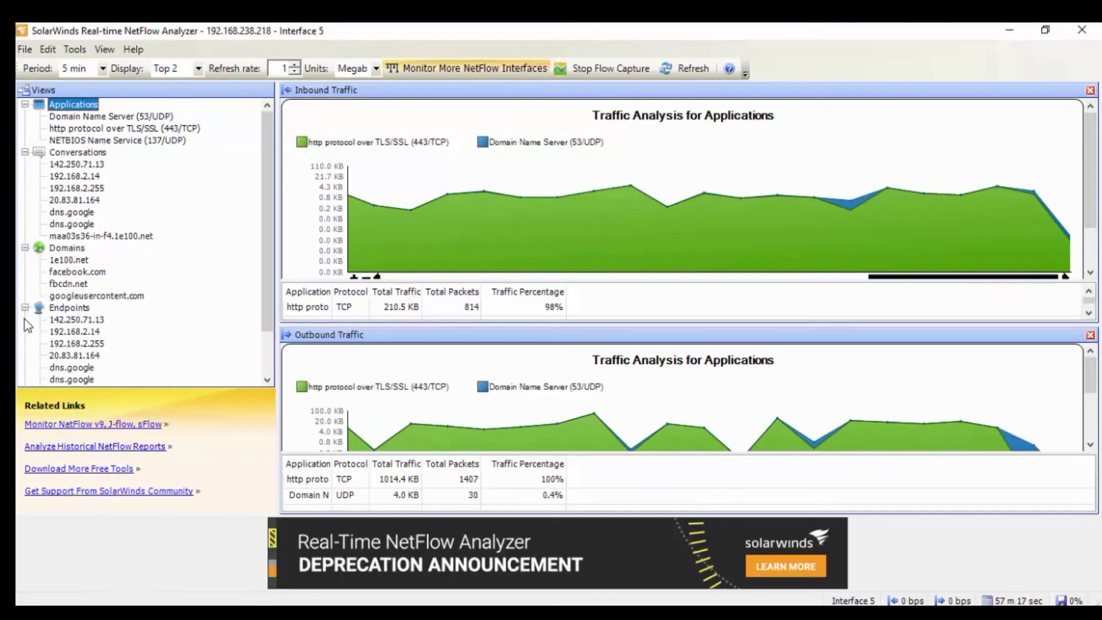
scroll(111, 311, down, 1)
scroll(110, 312, down, 3)
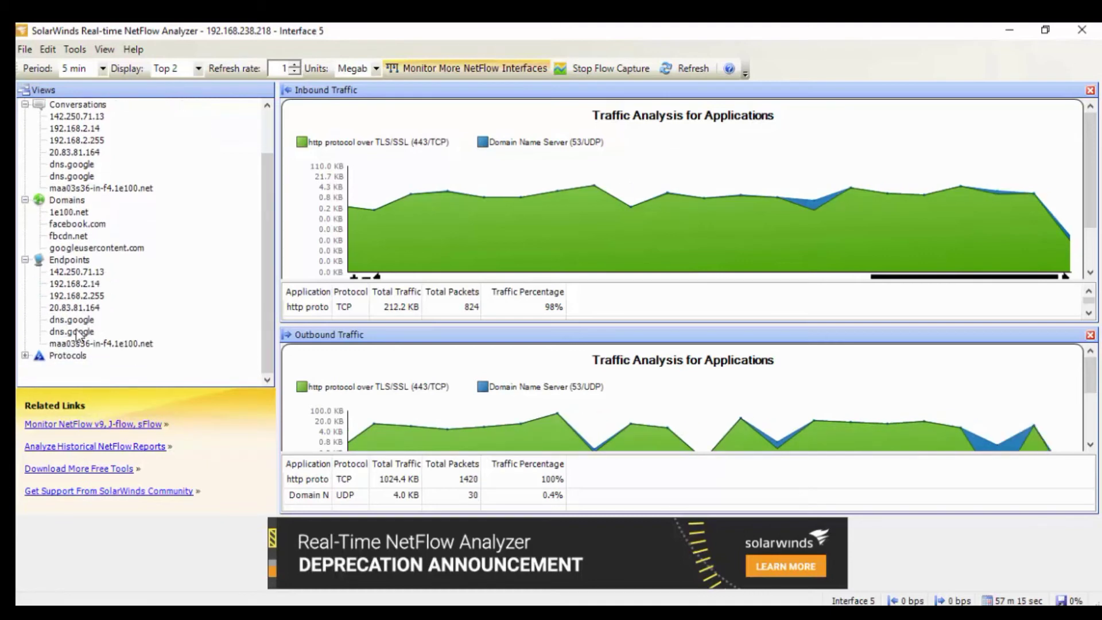
click(26, 355)
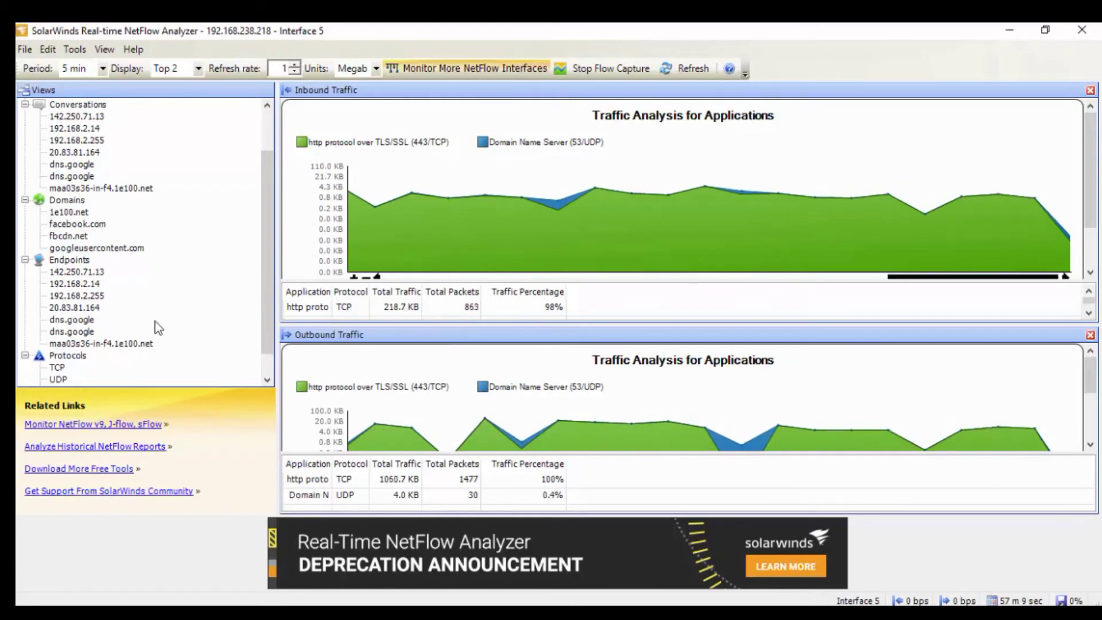
scroll(216, 353, down, 2)
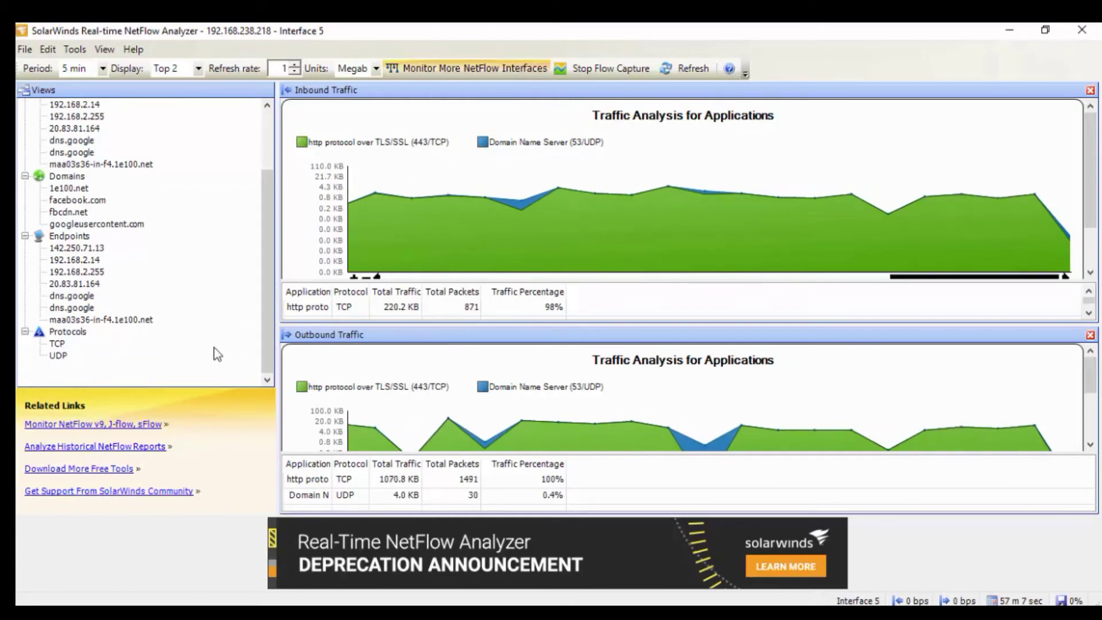
Chart TCP, then UDP, then NETBIOS Name Service (137/UDP) traffic from 192.168.2.14
click(59, 345)
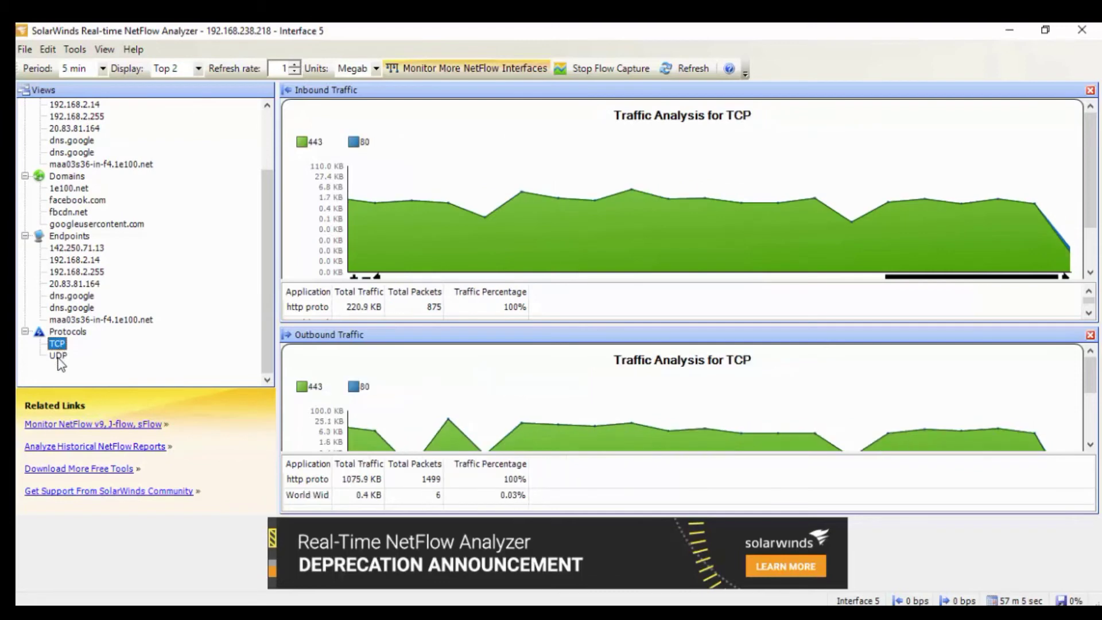
click(58, 355)
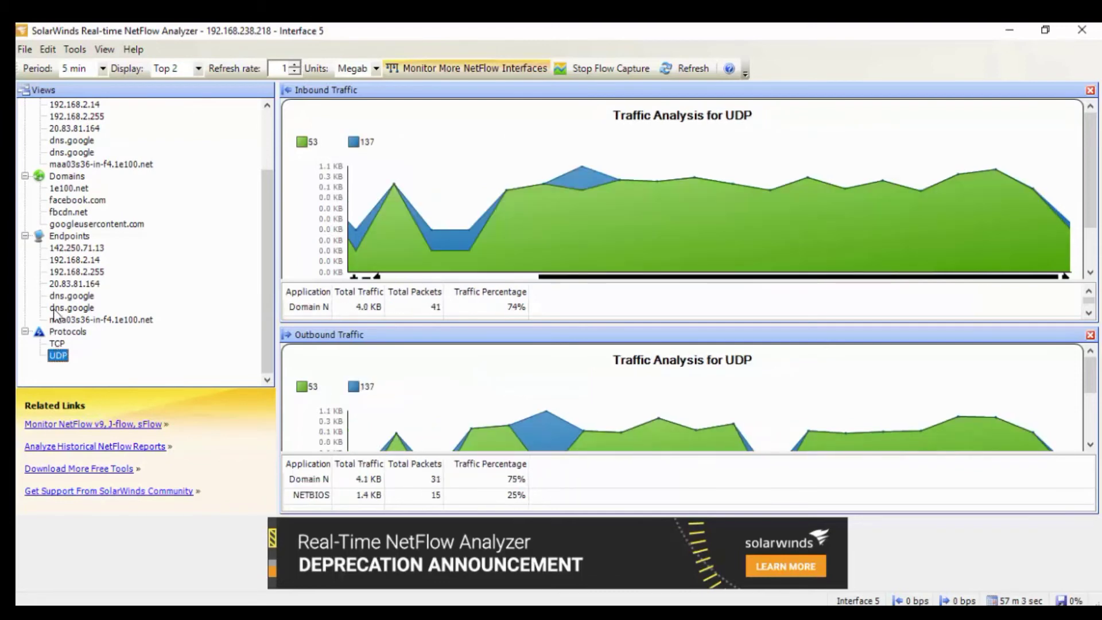
scroll(73, 247, up, 1)
scroll(74, 247, up, 1)
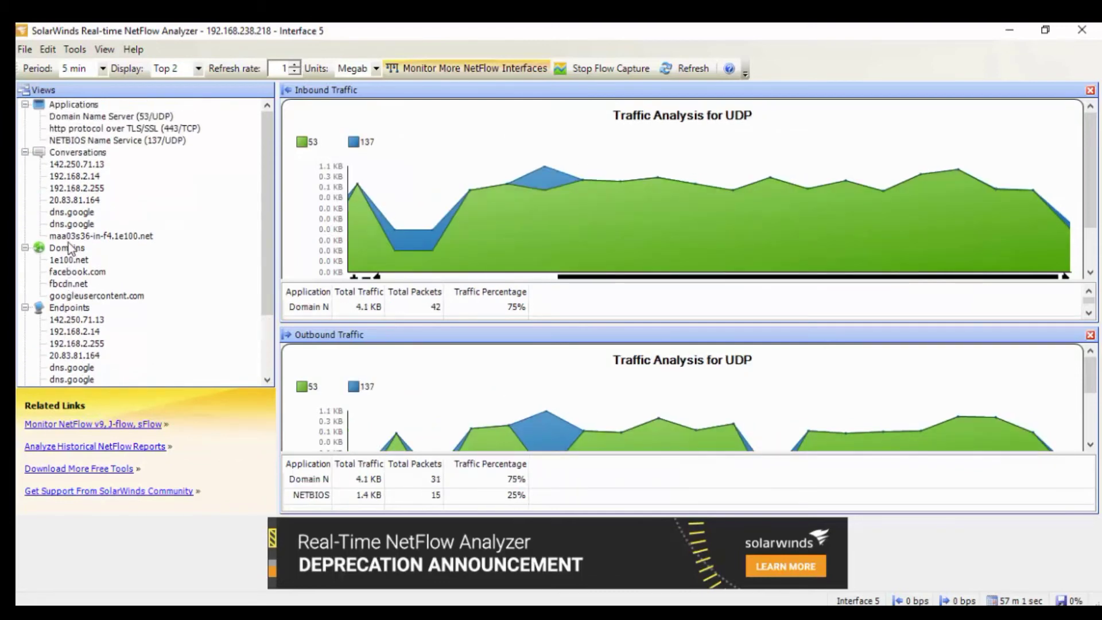
click(93, 143)
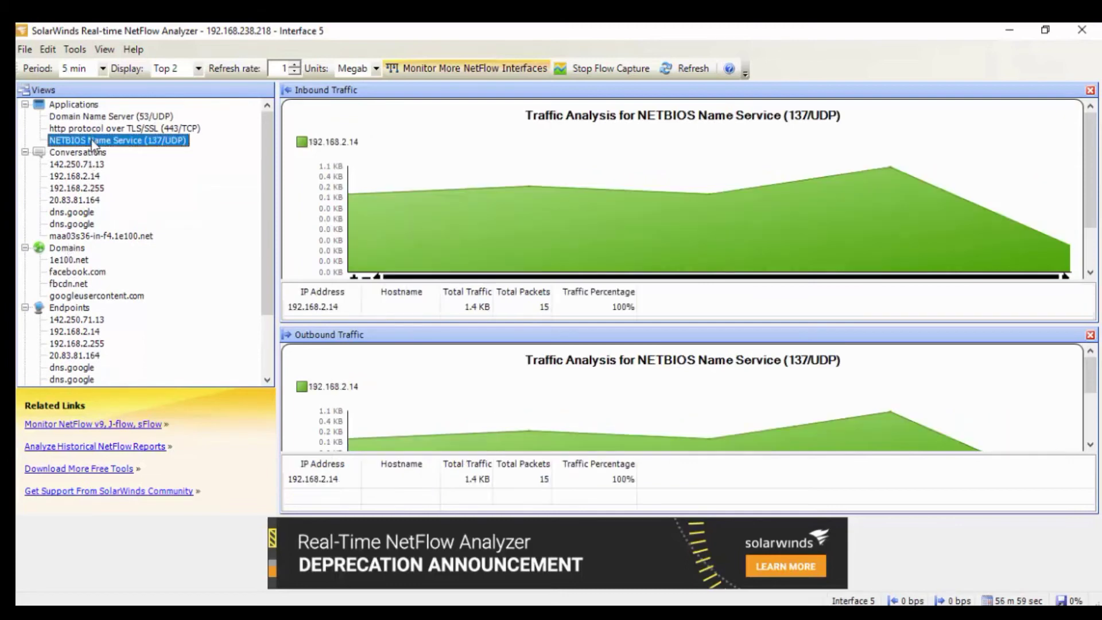
Chart Domain Name Server (53/UDP) traffic in Megabits and refresh the data
click(91, 118)
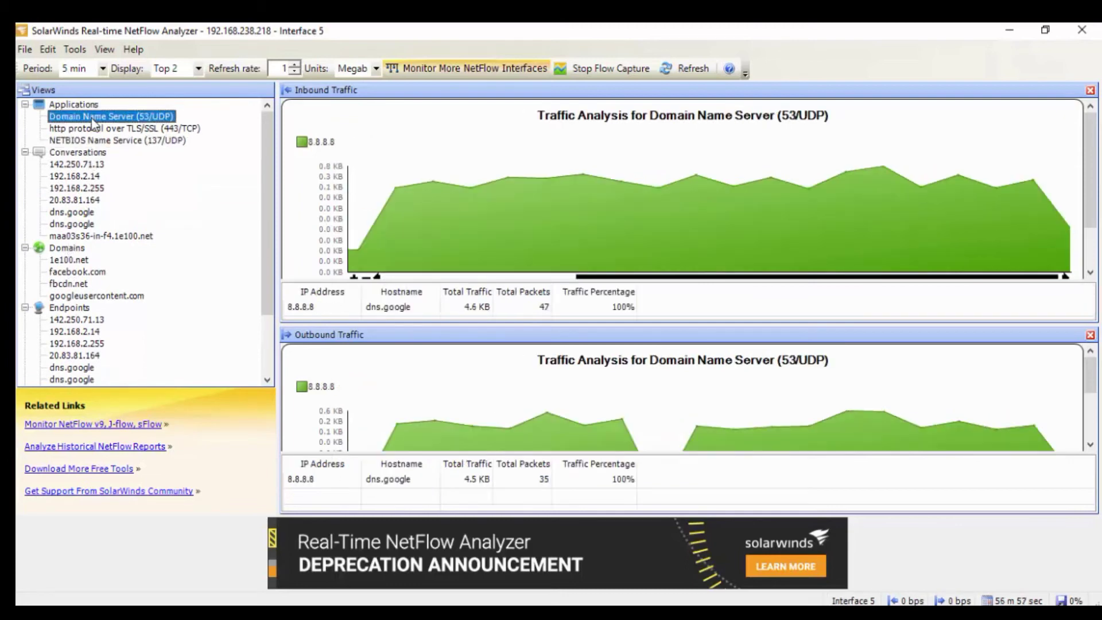
click(376, 70)
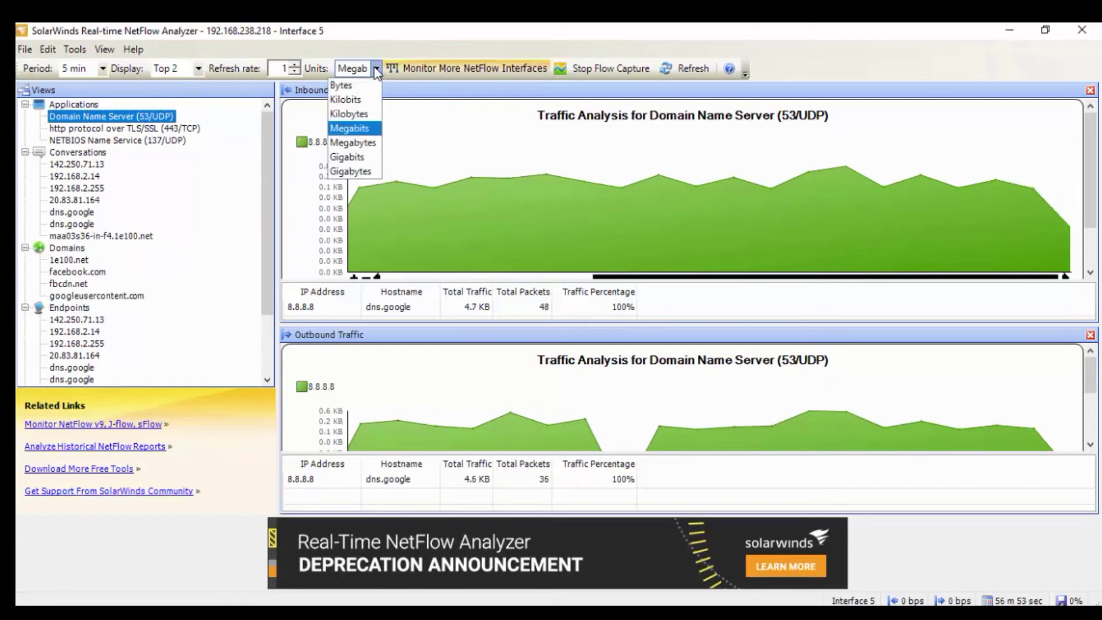
click(366, 130)
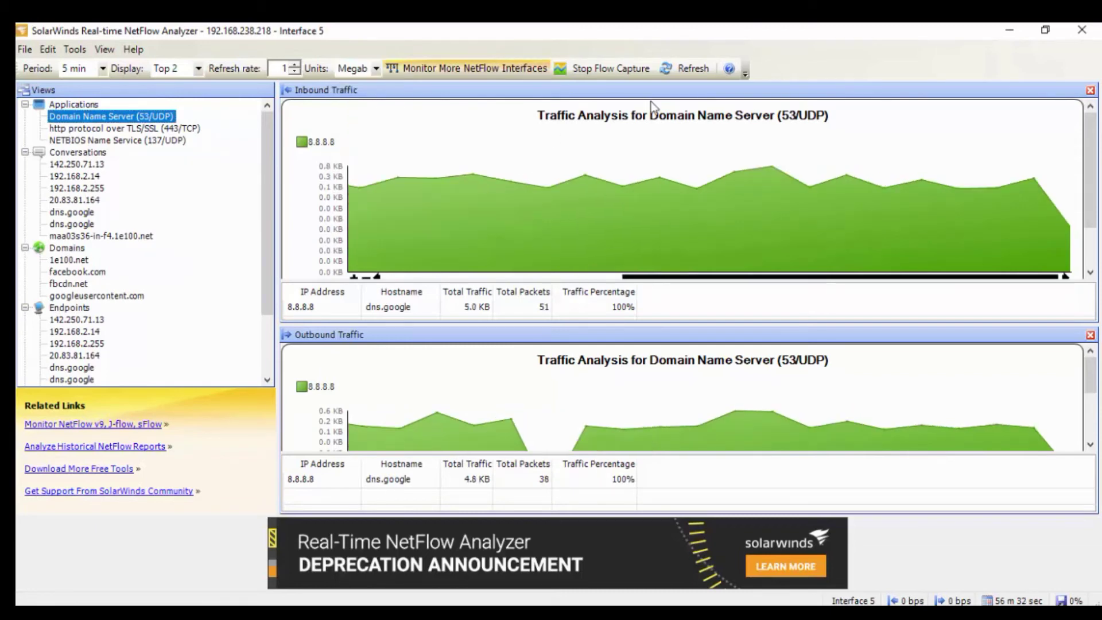
click(699, 71)
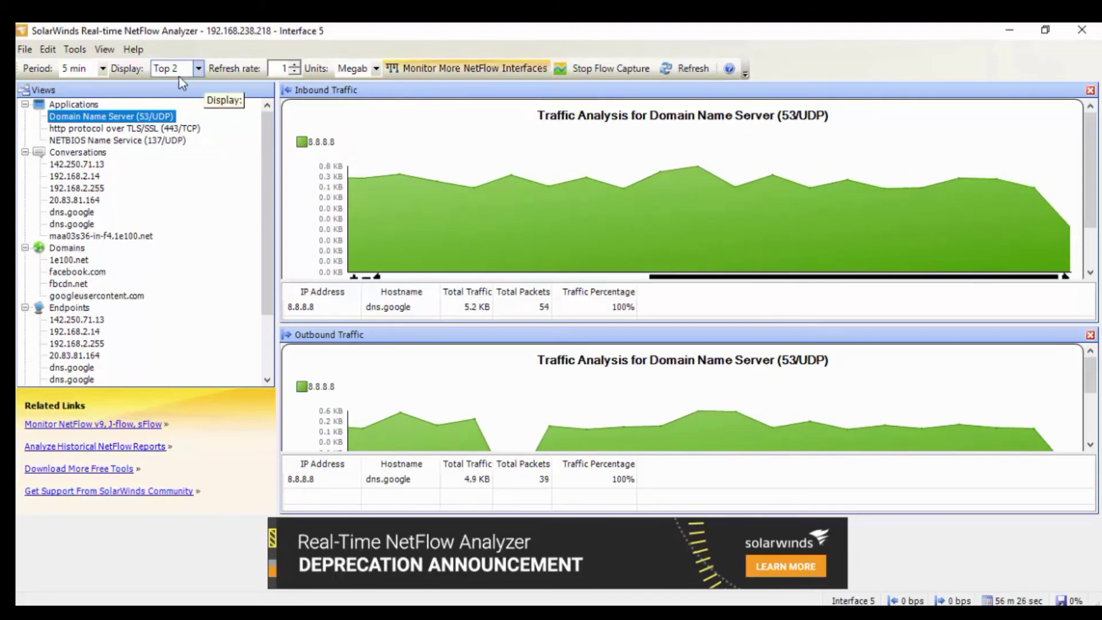
Try Top 5 with a 5-minute period, then set the display to Top 10
click(199, 72)
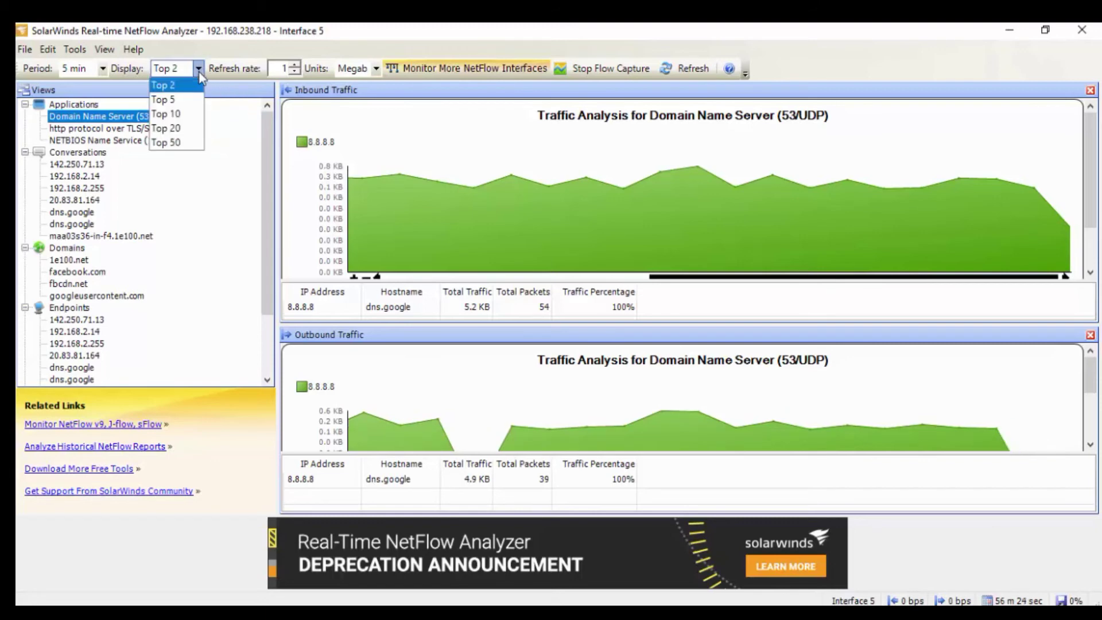
click(193, 100)
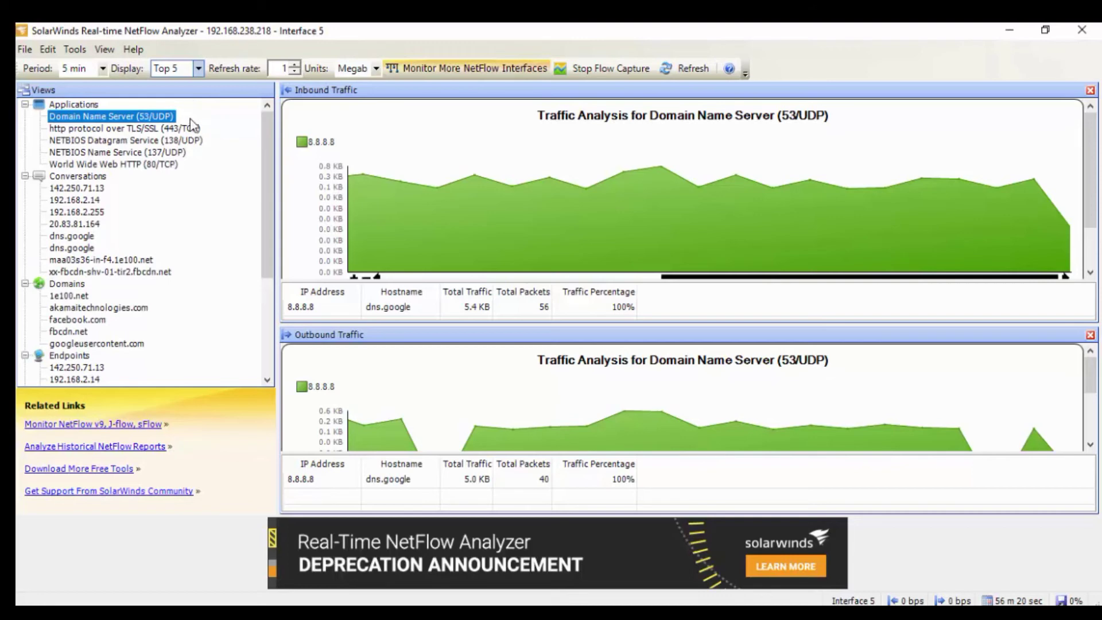
click(102, 69)
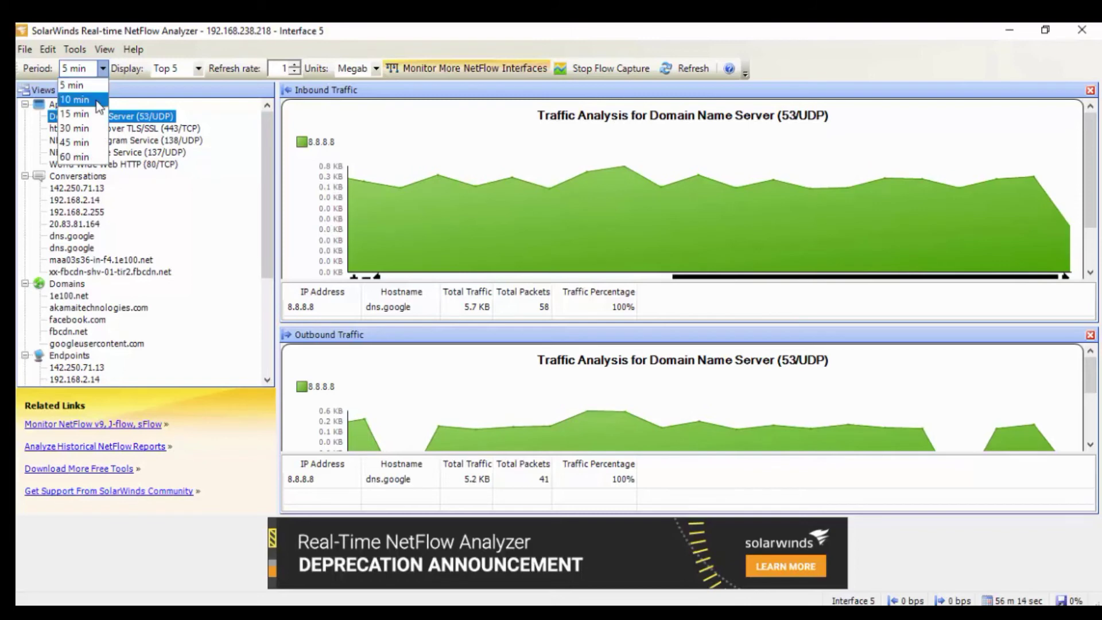
click(99, 86)
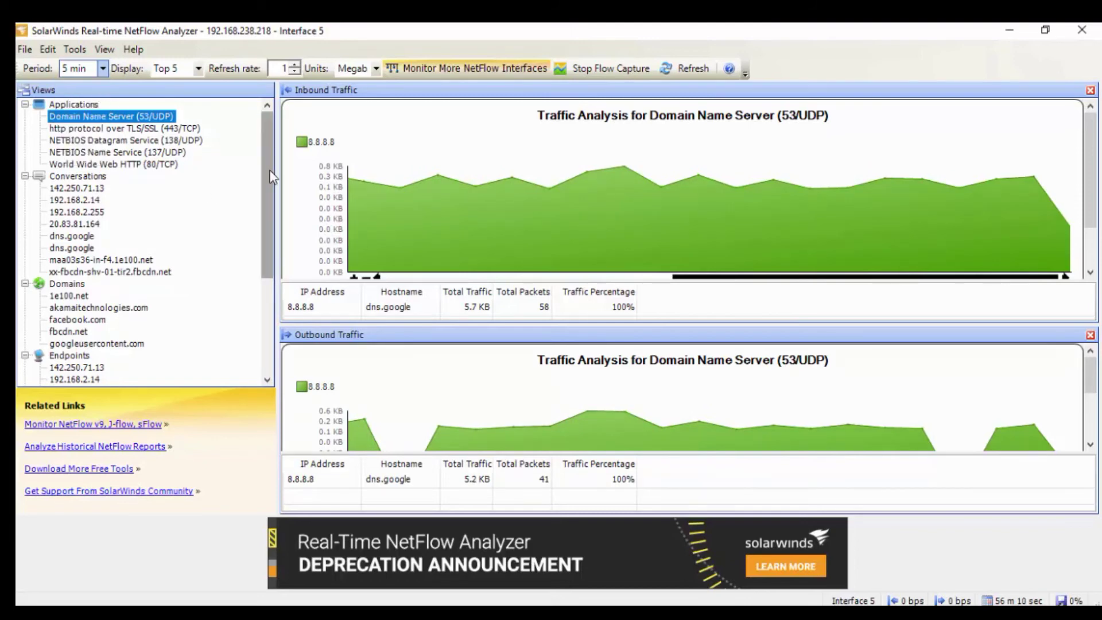
click(198, 71)
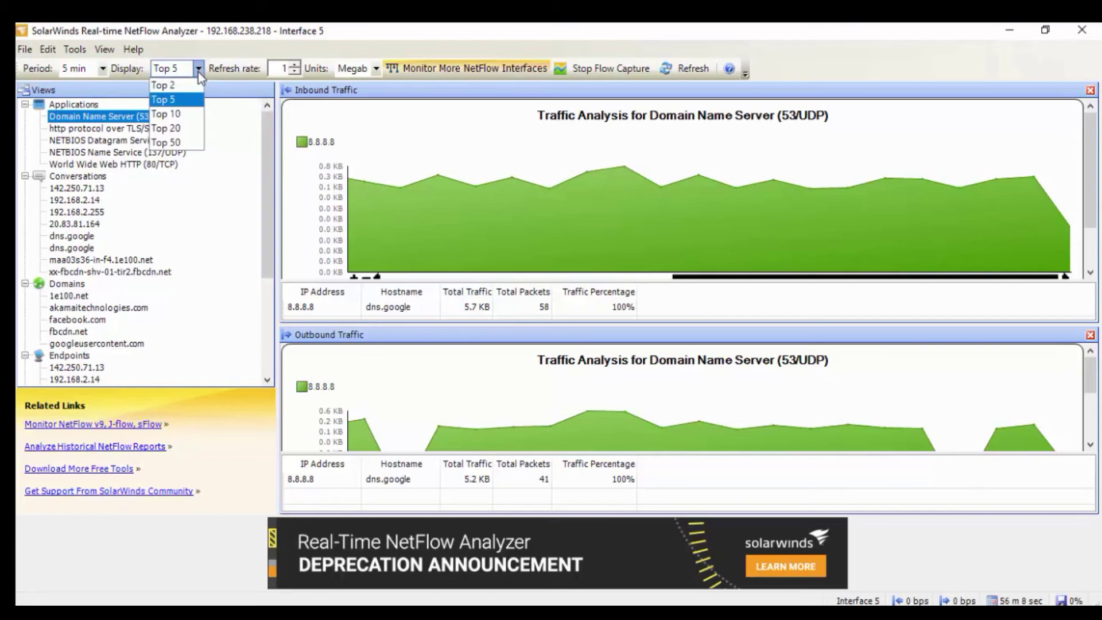
click(187, 115)
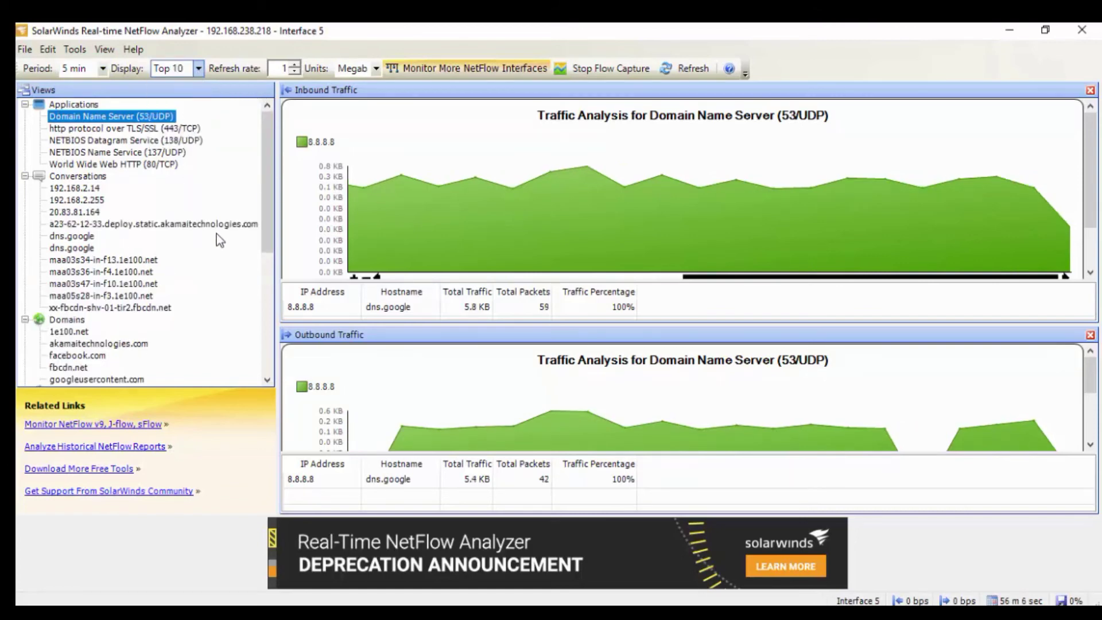
drag(274, 212, 275, 263)
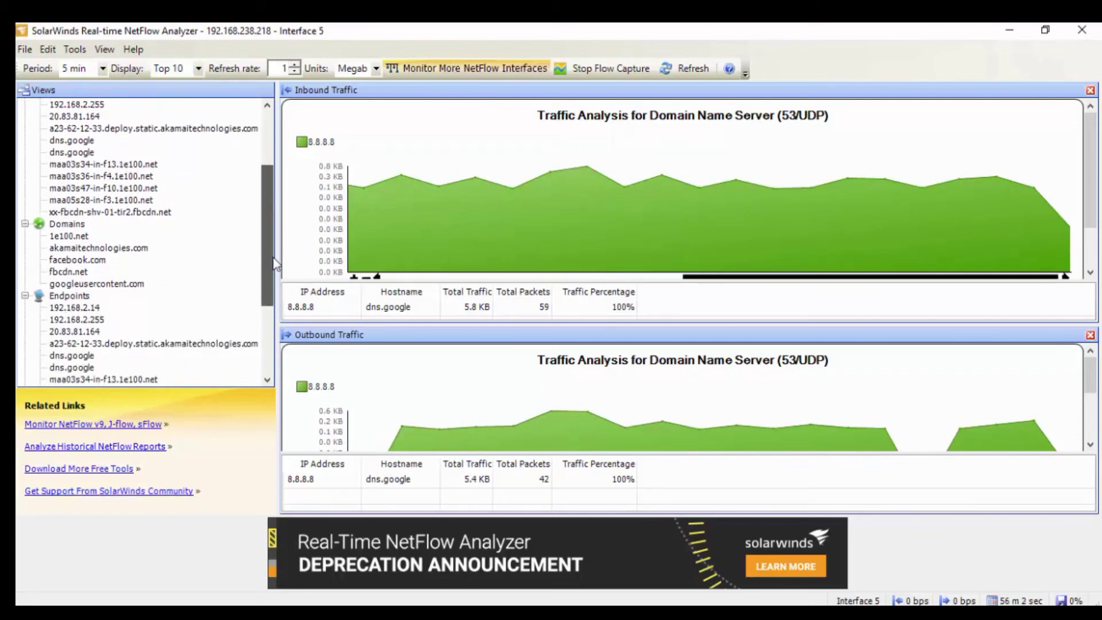
drag(275, 263, 267, 355)
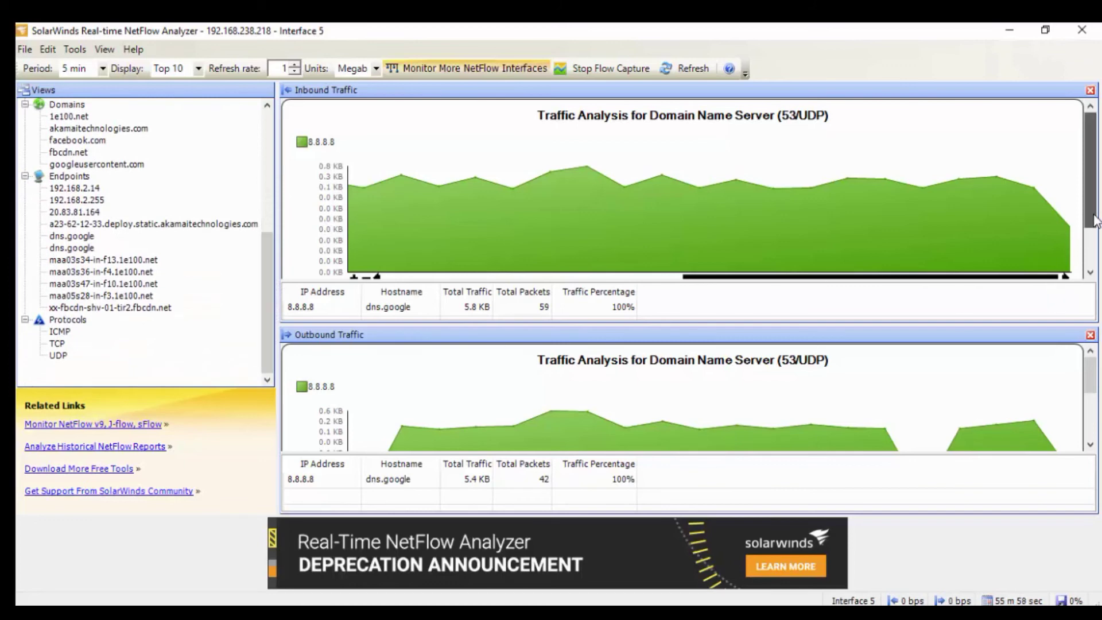
drag(1095, 226, 1095, 270)
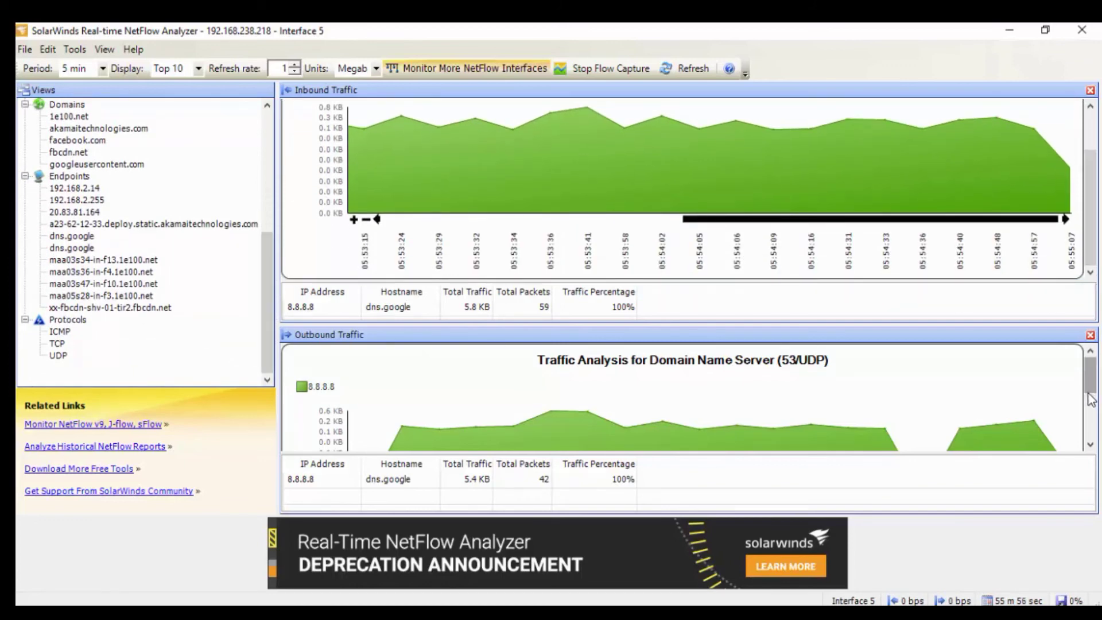
drag(1091, 403, 1097, 443)
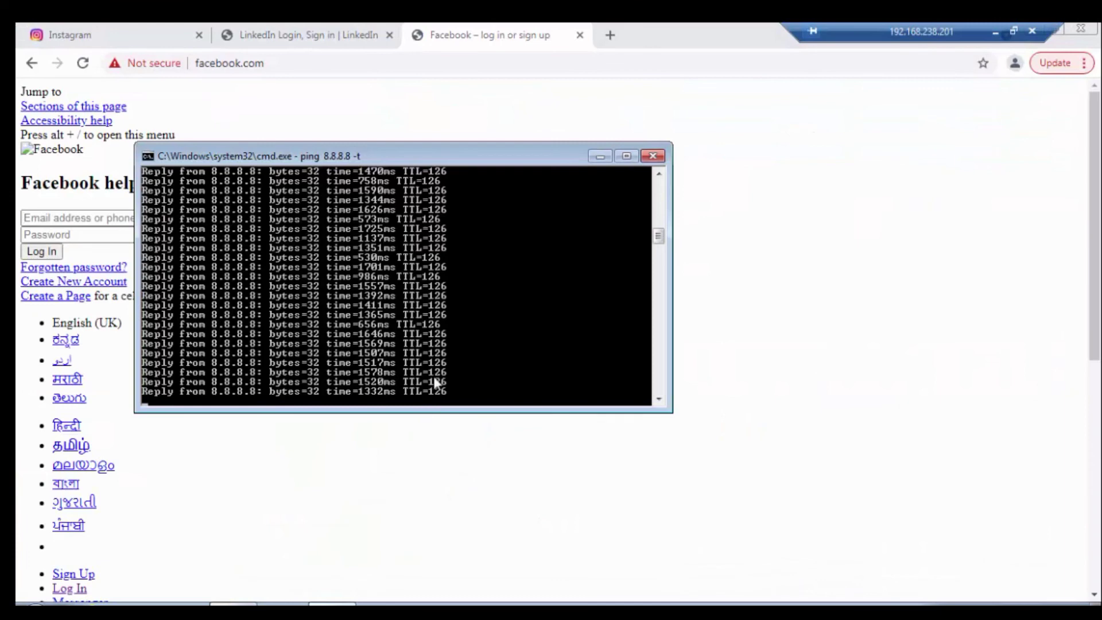
Stop the continuous ping to 8.8.8.8 and reload the Facebook page
key(ctrl+c)
click(693, 324)
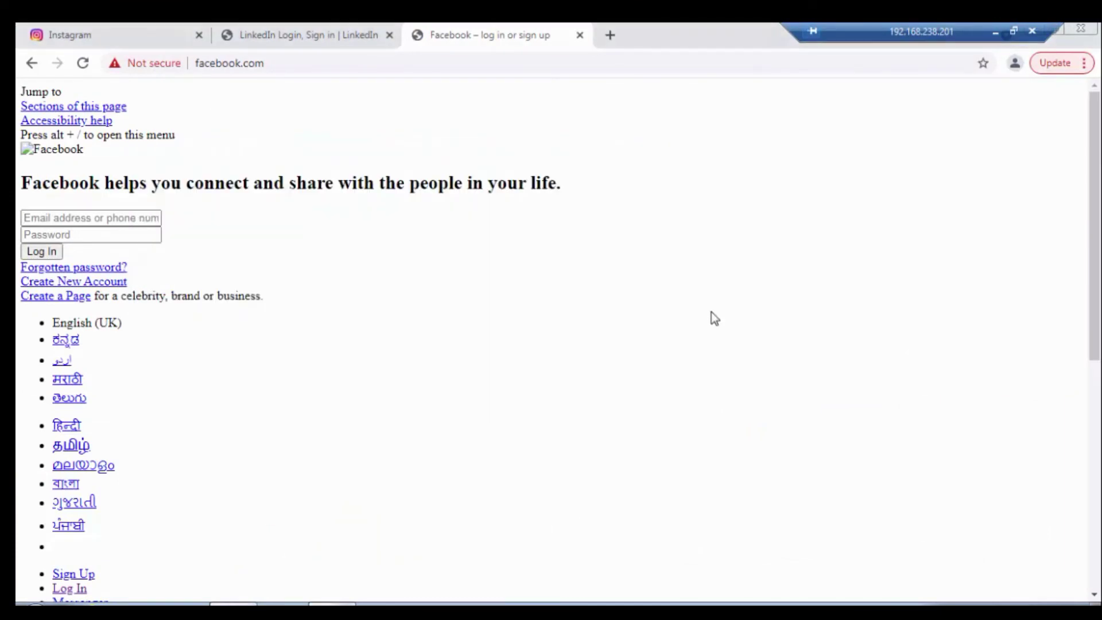
click(90, 65)
Reload the LinkedIn and Instagram tabs, then minimize the remote session
click(286, 37)
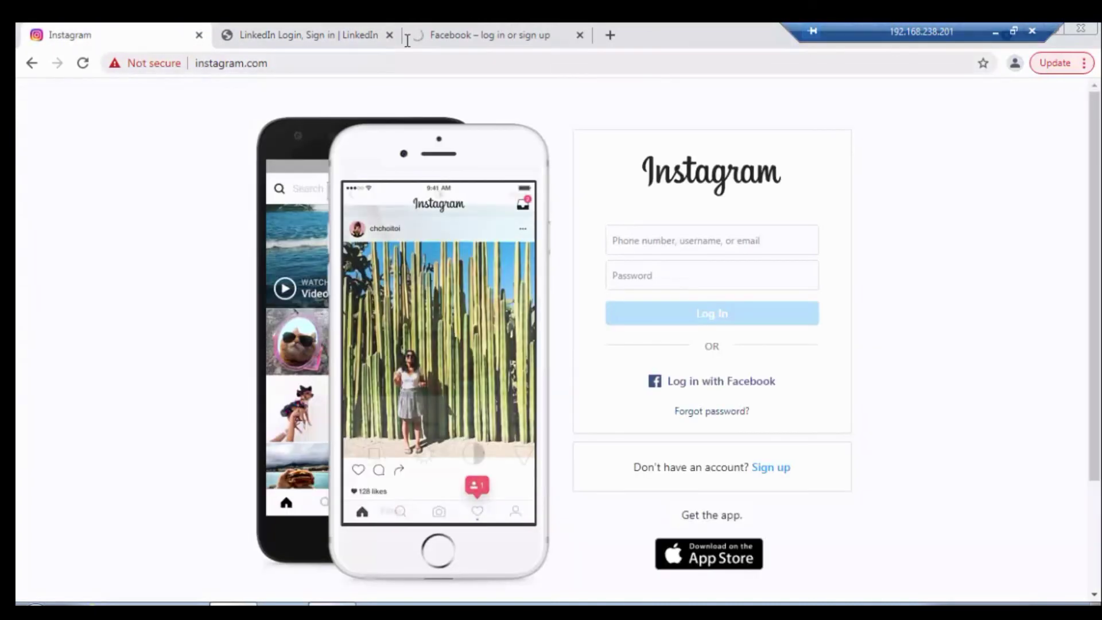
click(83, 63)
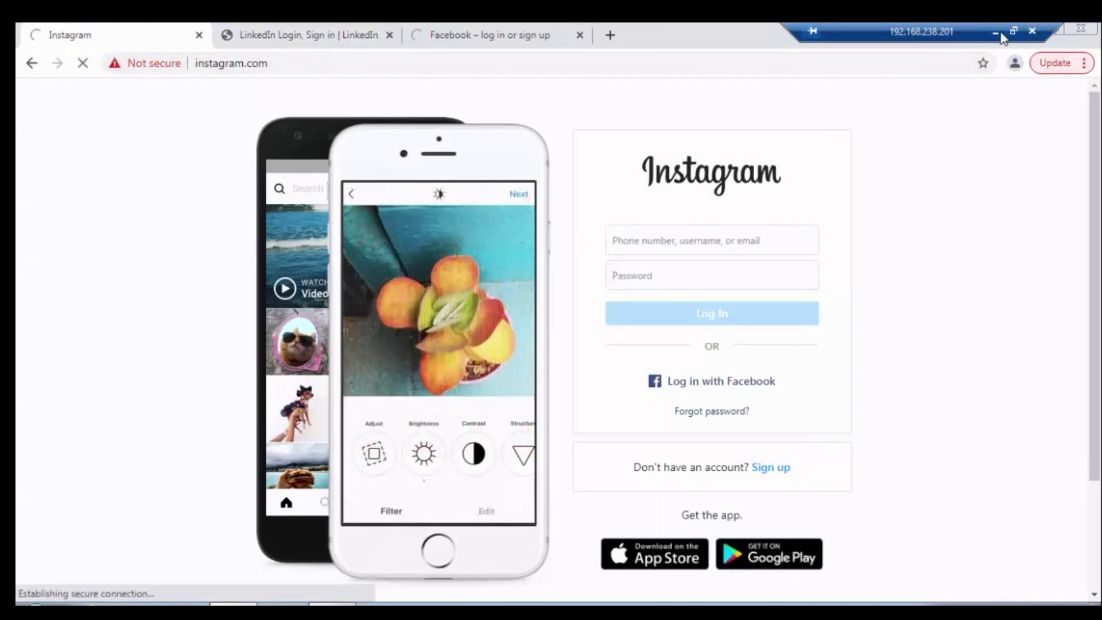
click(995, 32)
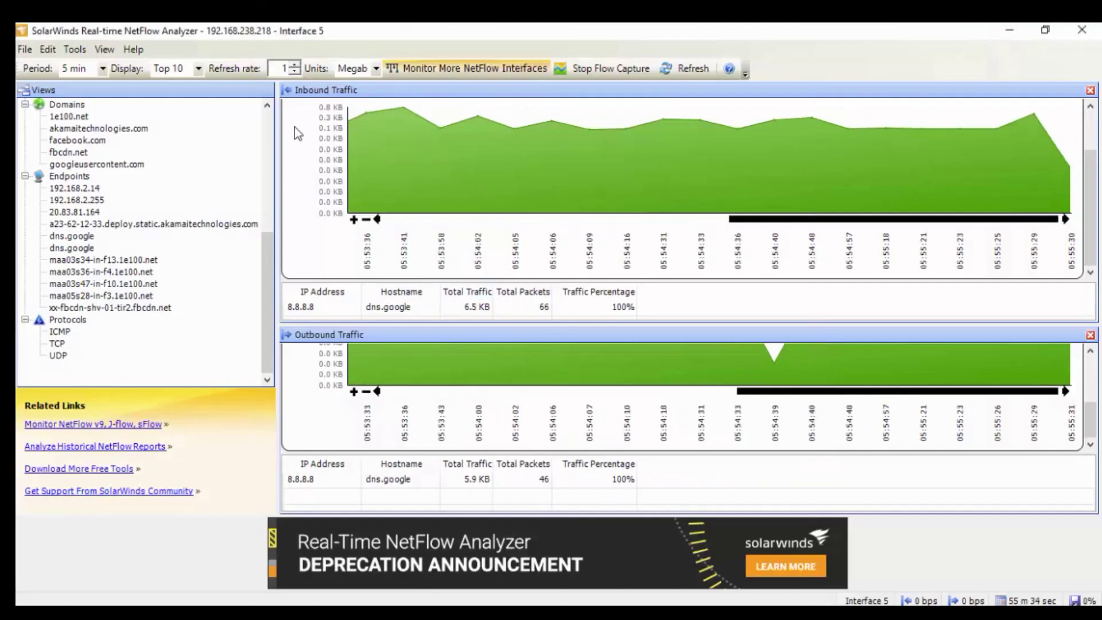
Refresh, enlarge the Outbound Traffic chart, and chart TCP traffic on ports 443 and 80
click(698, 69)
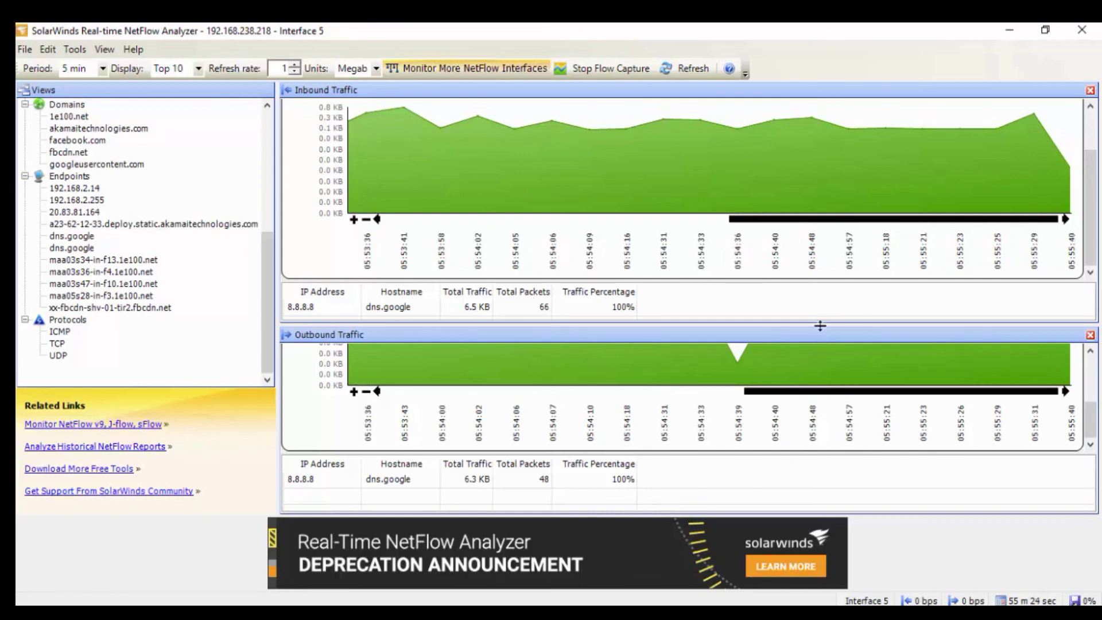
drag(820, 332, 825, 274)
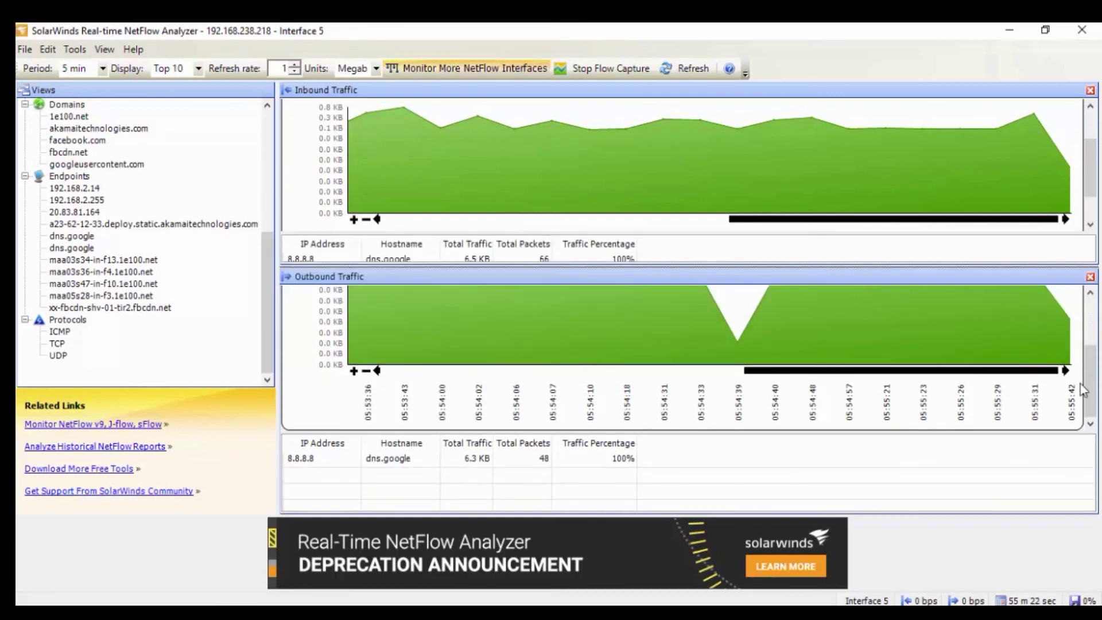
drag(1090, 347, 1090, 297)
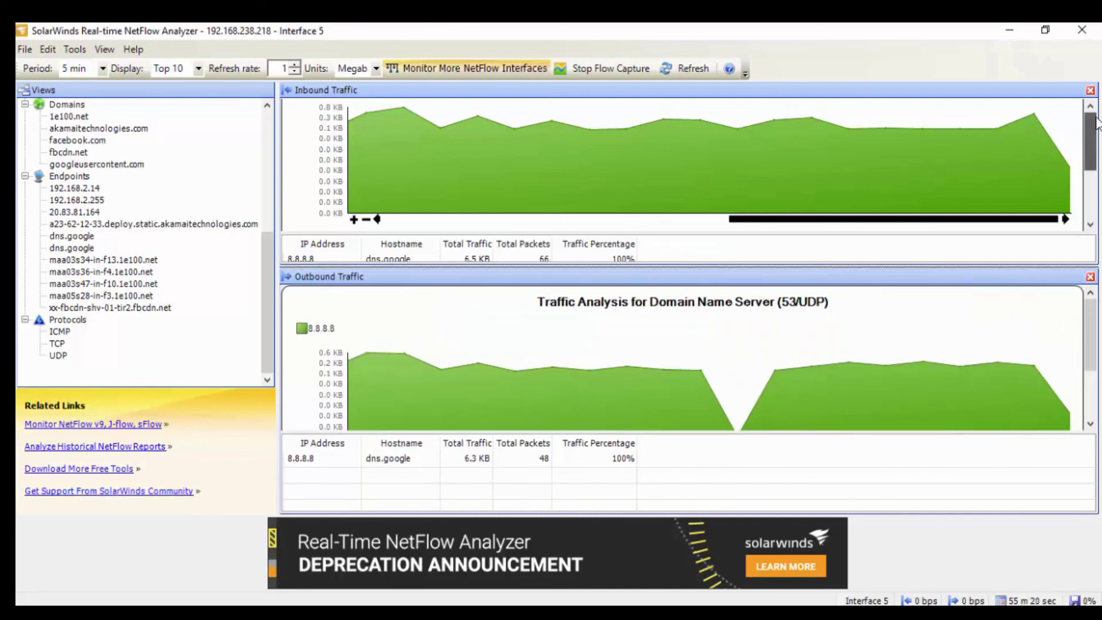
drag(1097, 117, 1096, 97)
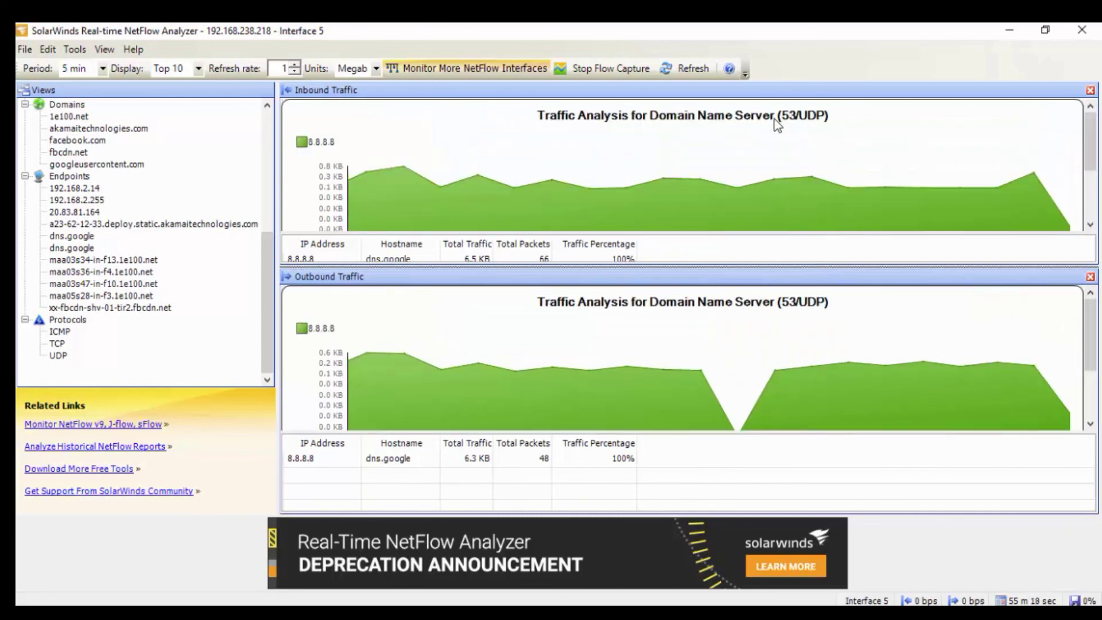
click(56, 343)
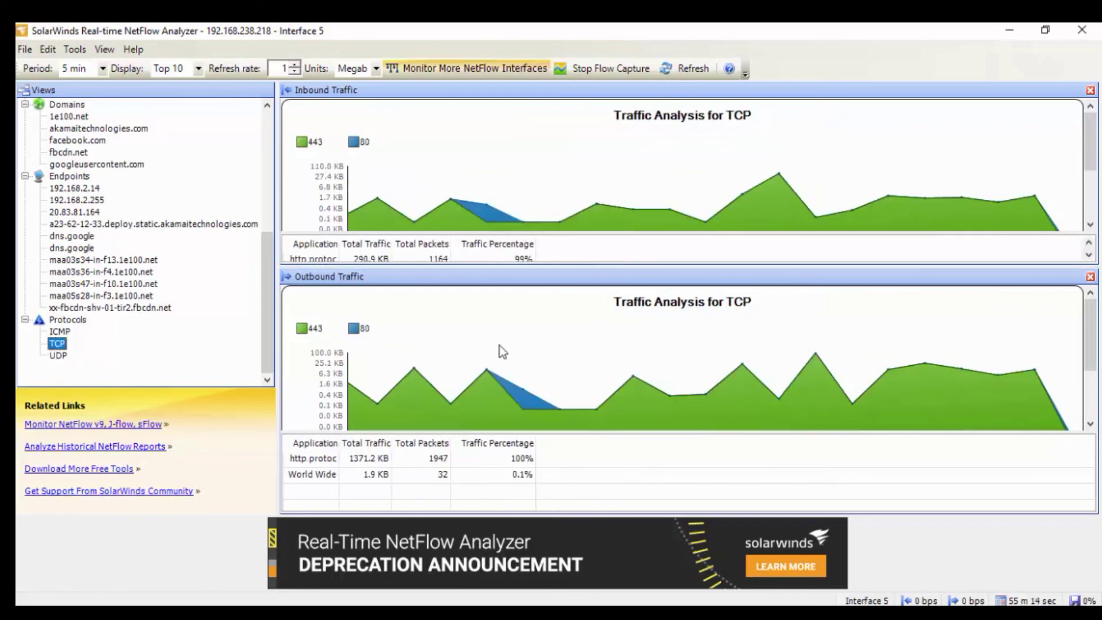